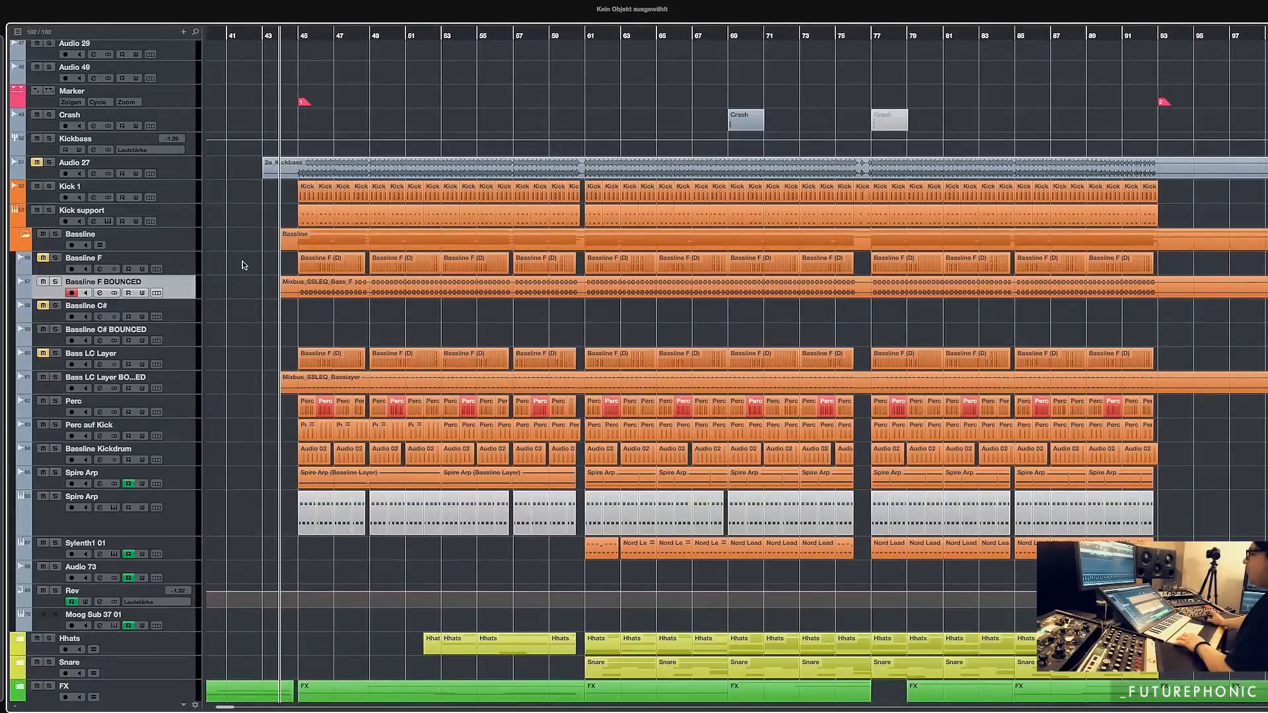
Set the locator range to bars 45–53 around the first eight parts on the Kick 1 track
left_click(287, 197)
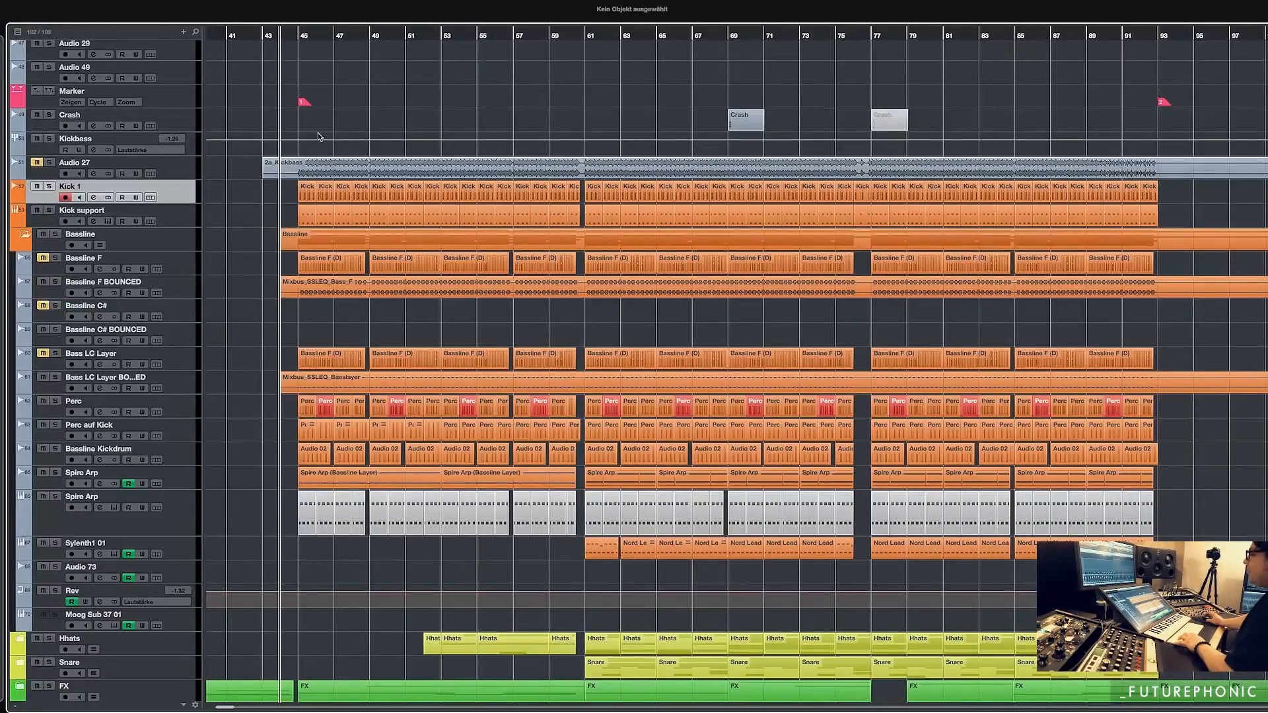
left_click_drag(247, 192, 432, 196)
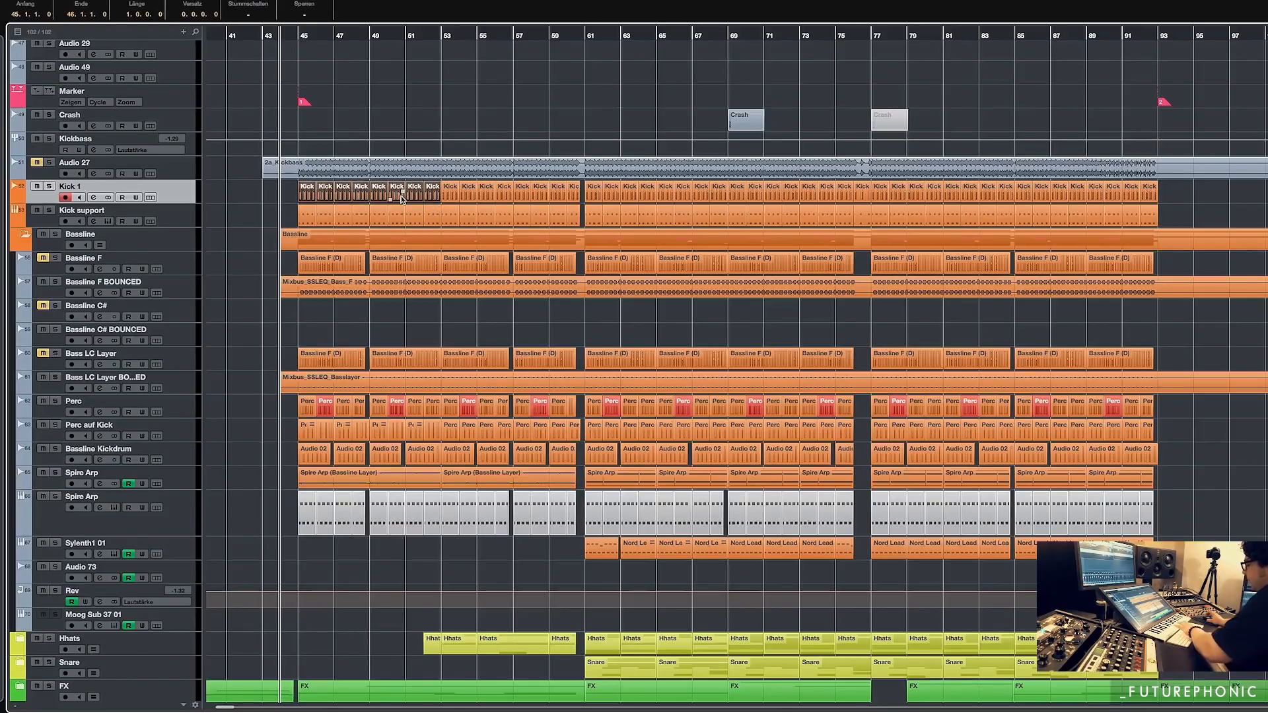
key("p")
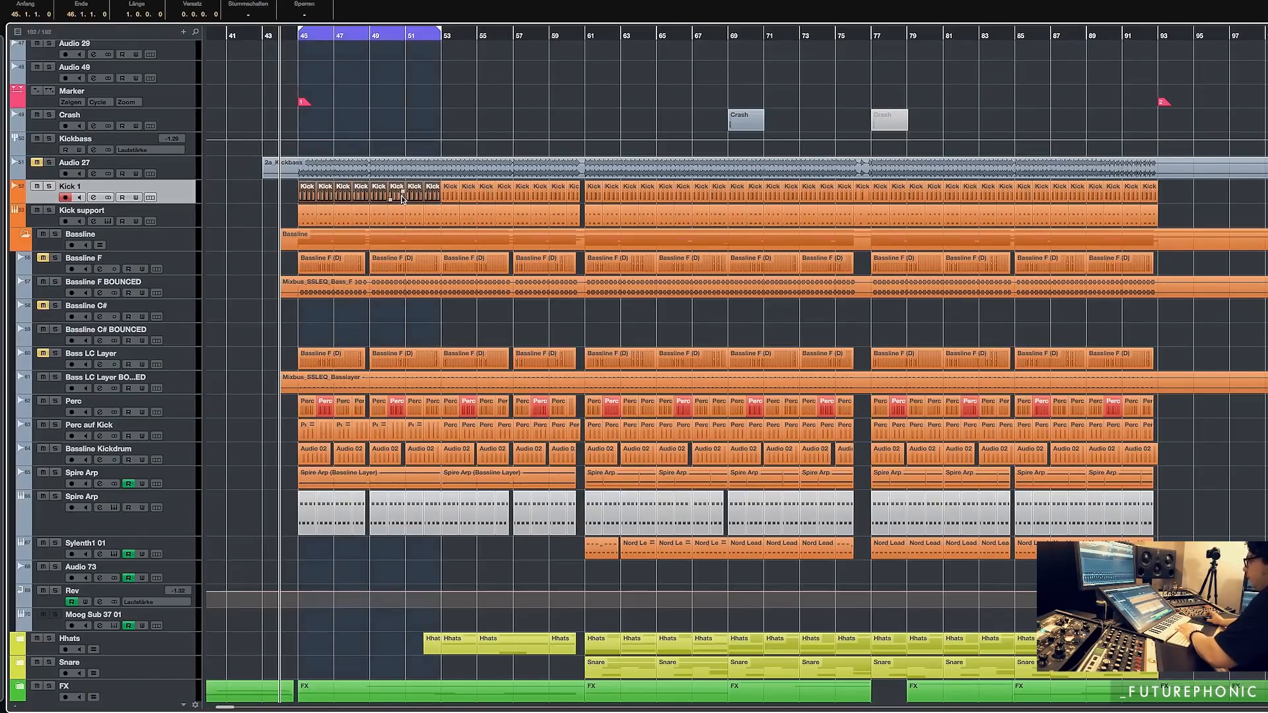
Solo the Kick 1 track with no parts selected and play it from the start of the locator range
left_click(251, 223)
key("s")
key("KP_1")
key("space")
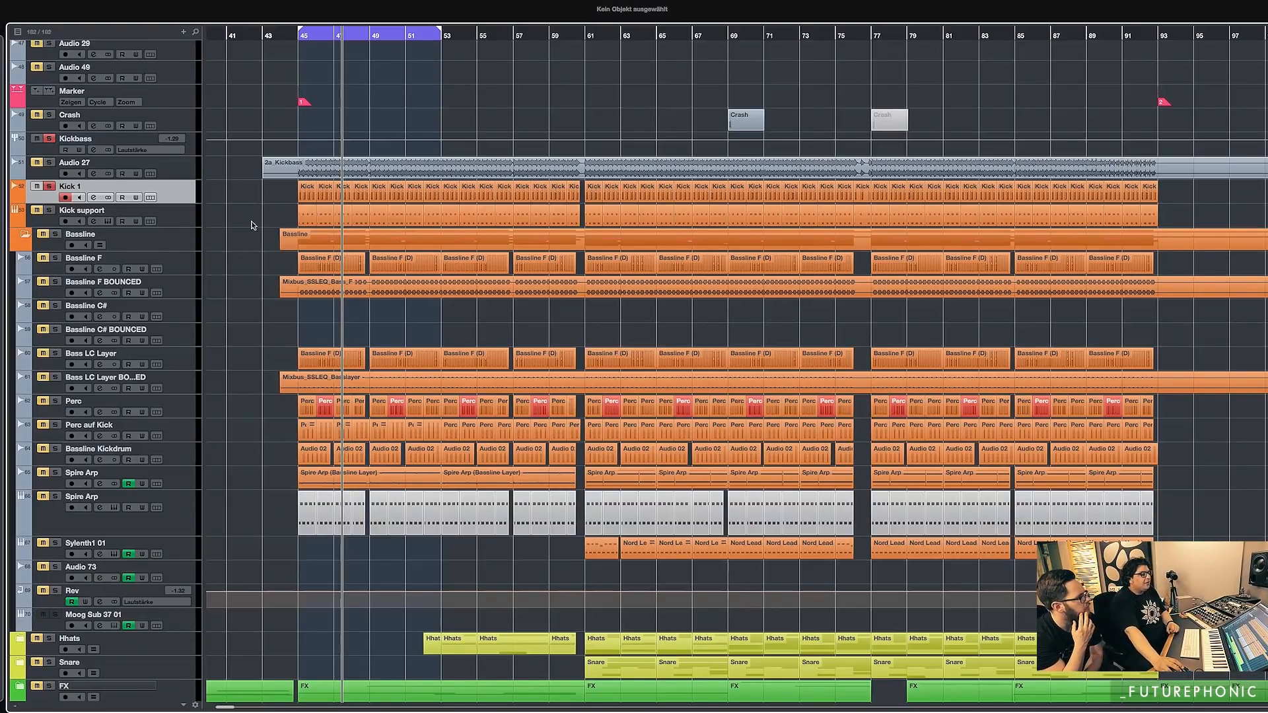
Open the first Kick 1 part in the Audio Part Editor, inspect its kick events, and close it again
double_click(312, 192)
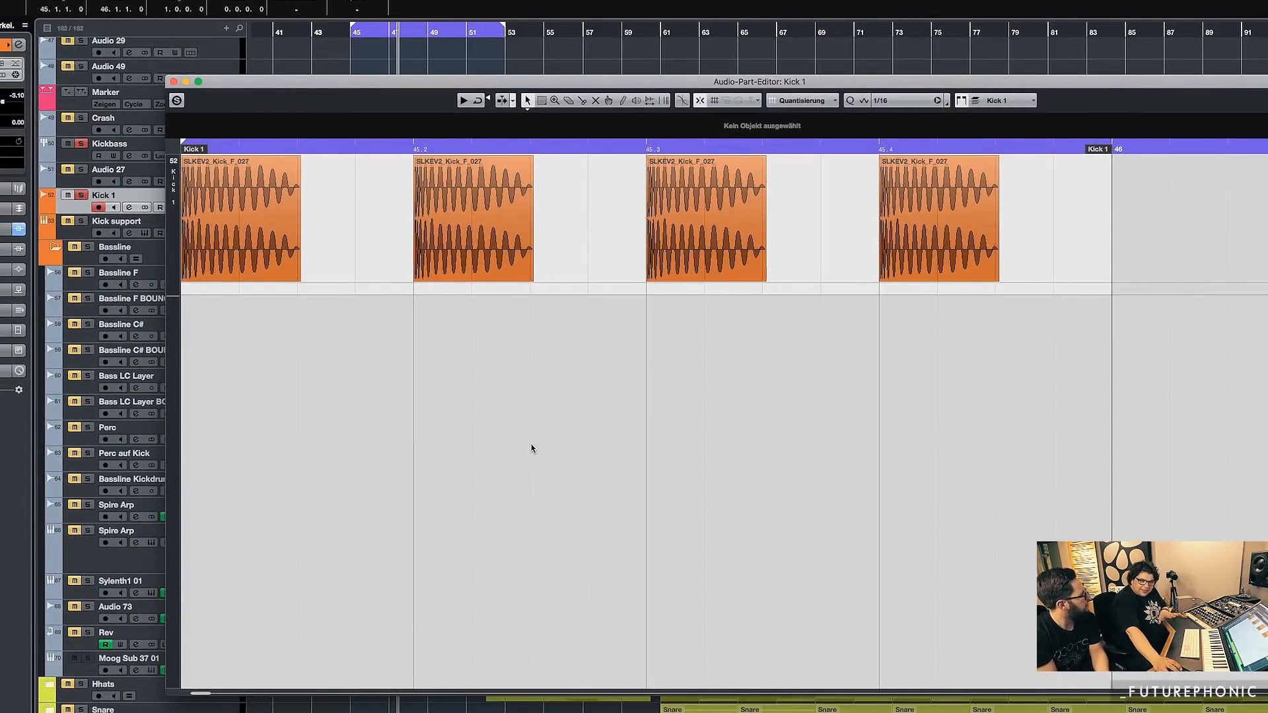
scroll(573, 421, "left", 3)
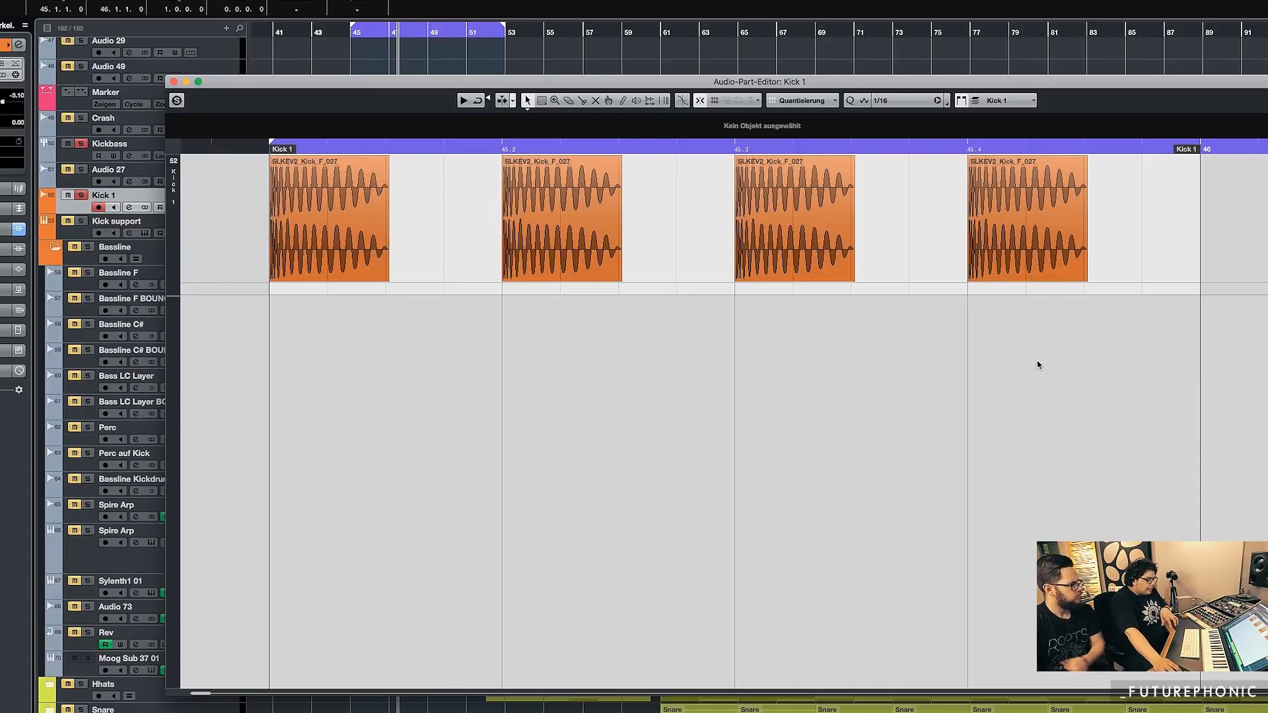
key("Return")
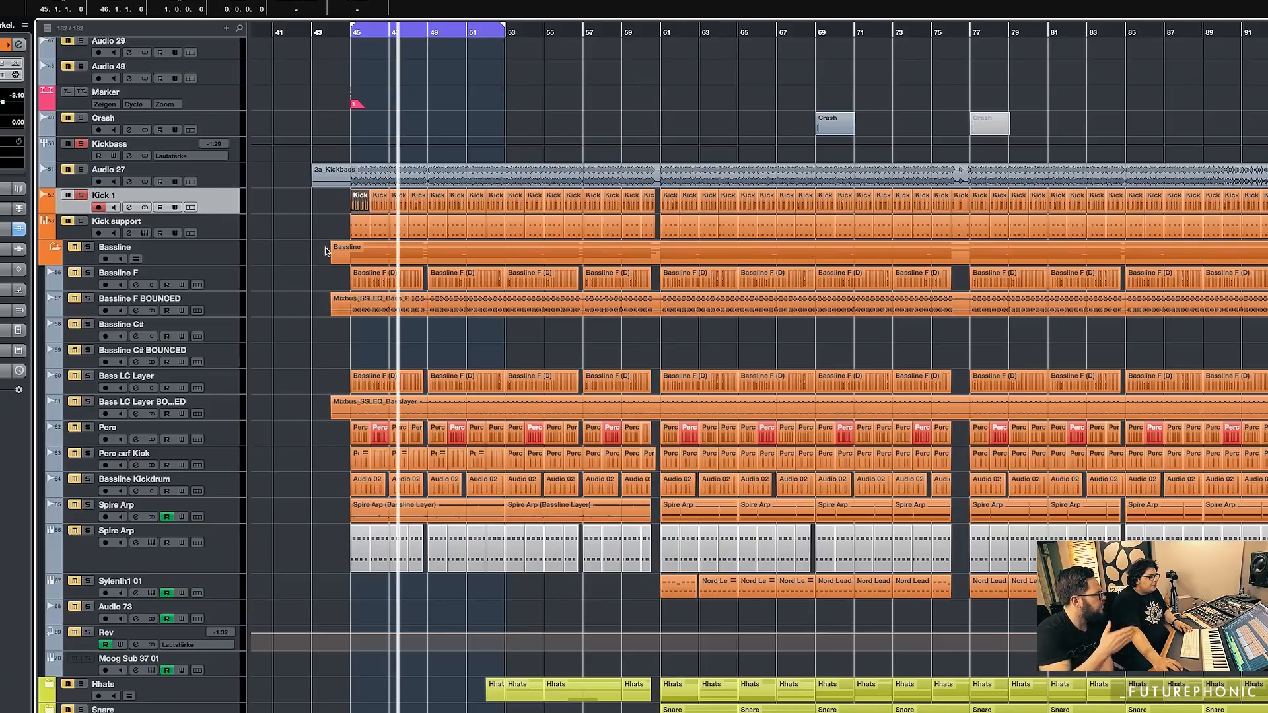
left_click(294, 220)
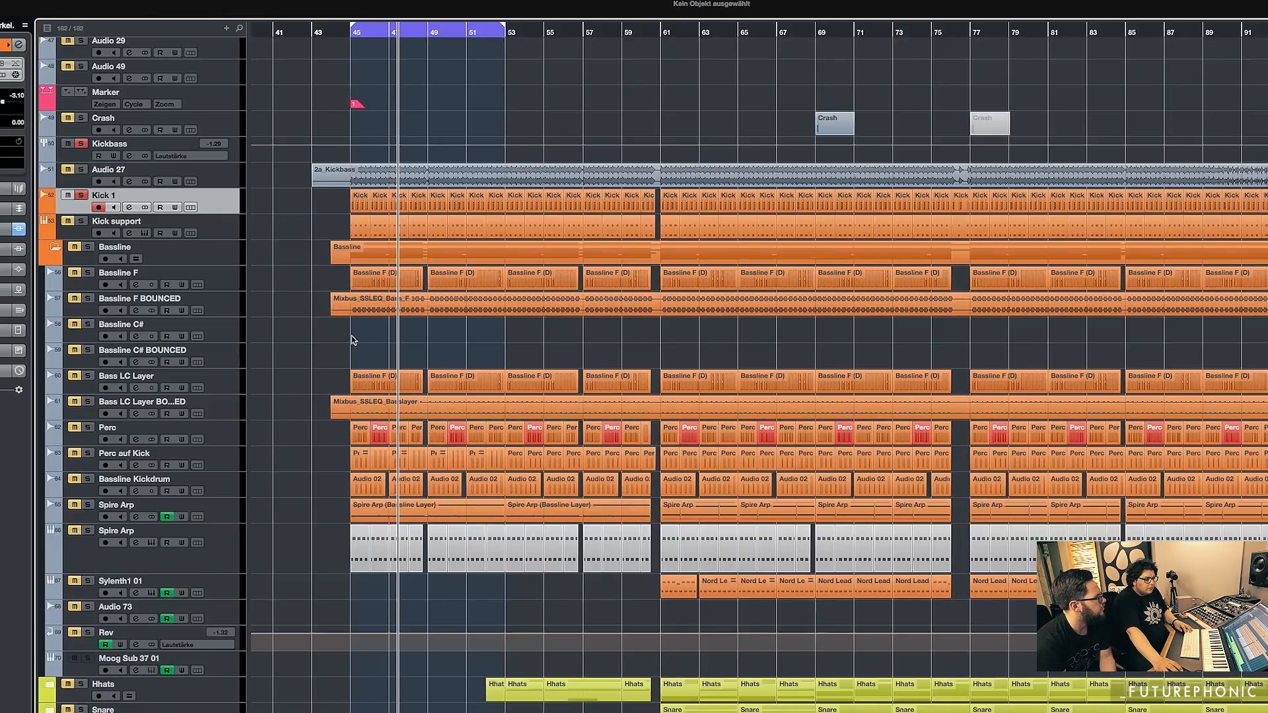
Reopen the first Kick 1 part, try lengthening all four kick events together, and undo the change
double_click(356, 202)
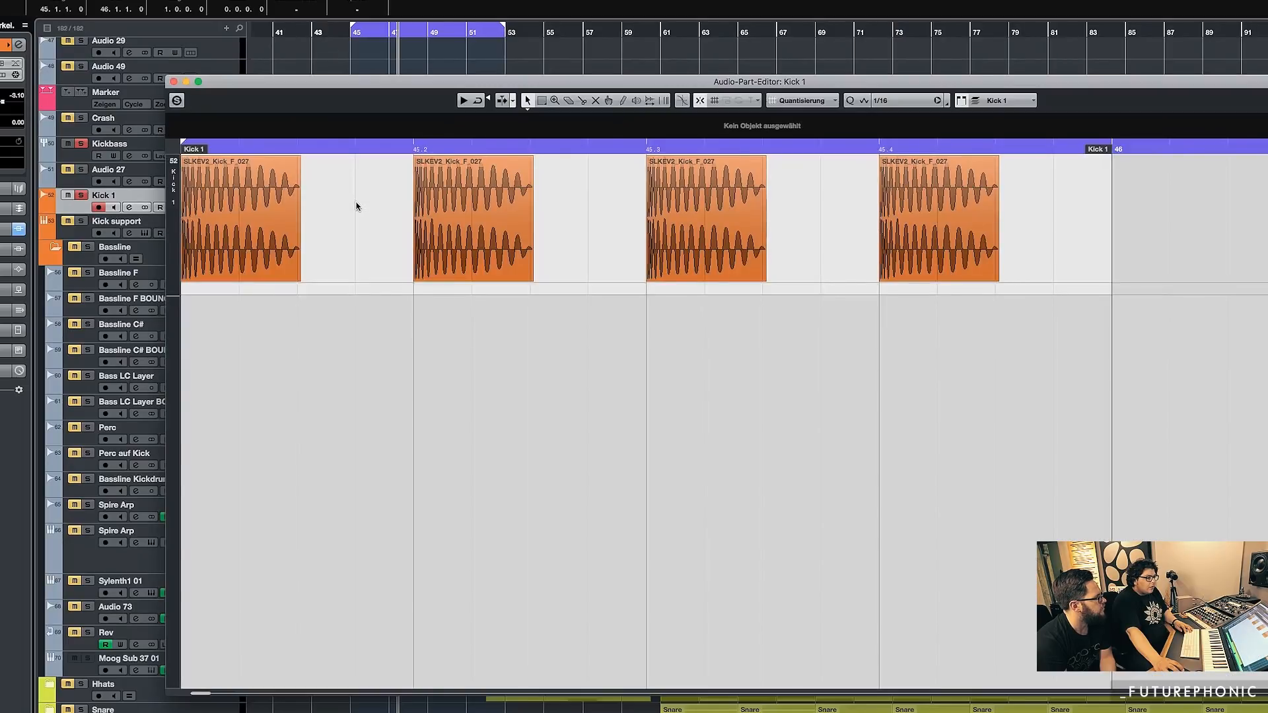
scroll(367, 288, "left", 2)
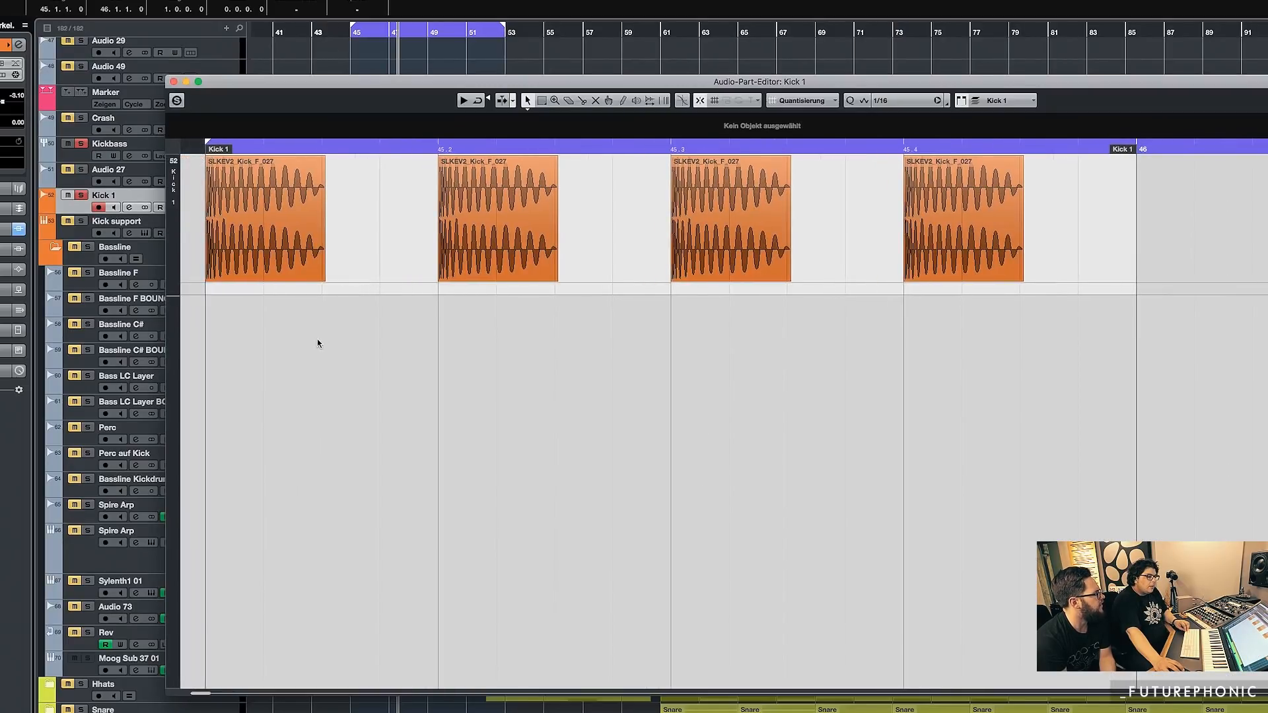
left_click_drag(279, 365, 979, 173)
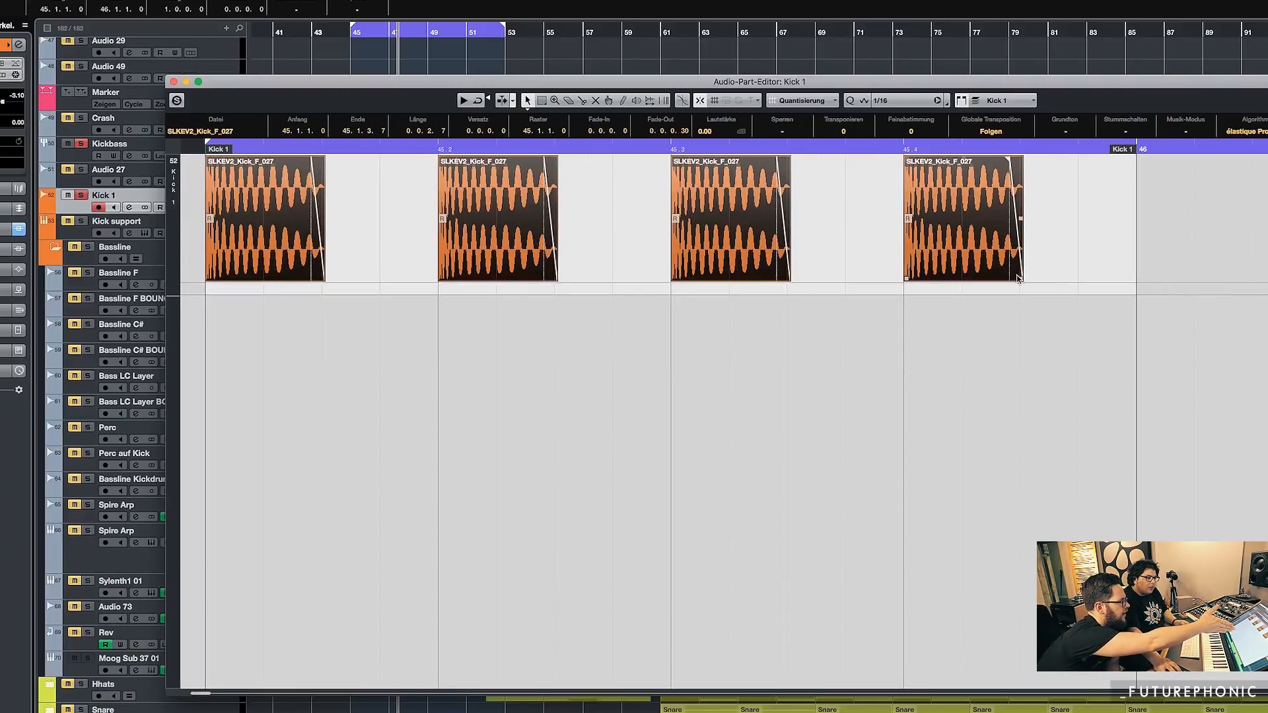
left_click_drag(1017, 278, 1076, 281)
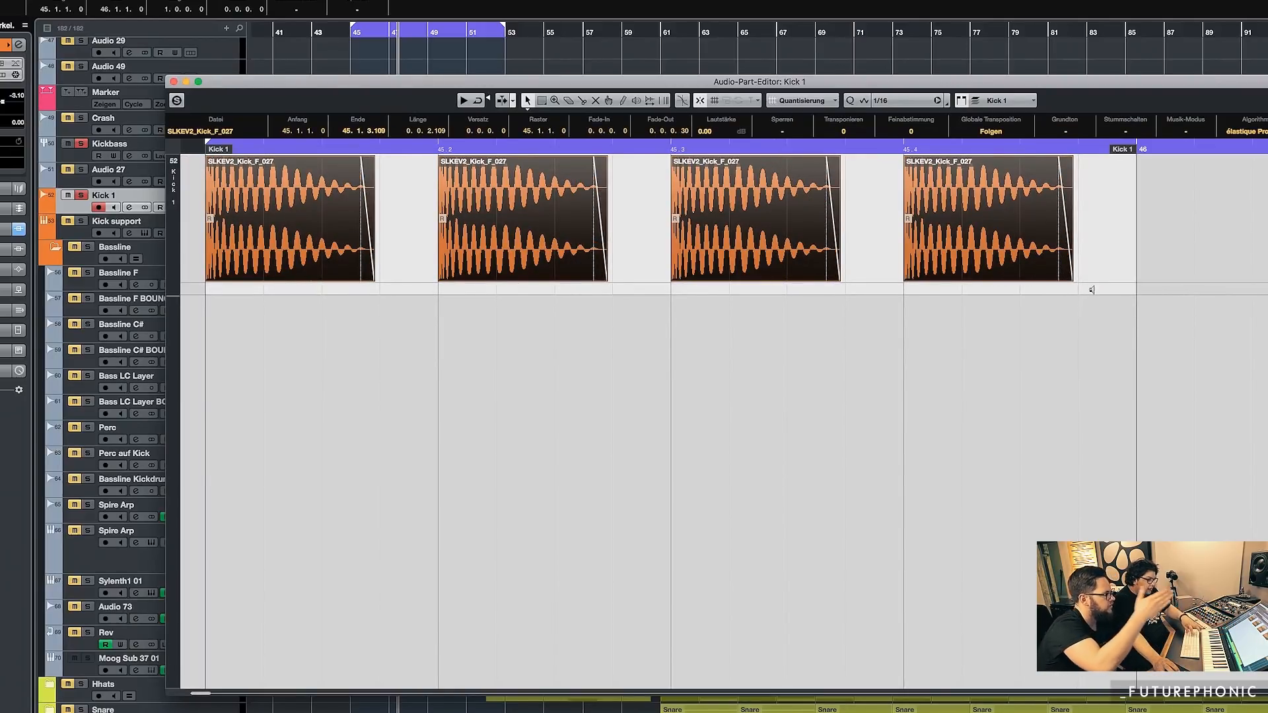
key("ctrl+z")
left_click(753, 360)
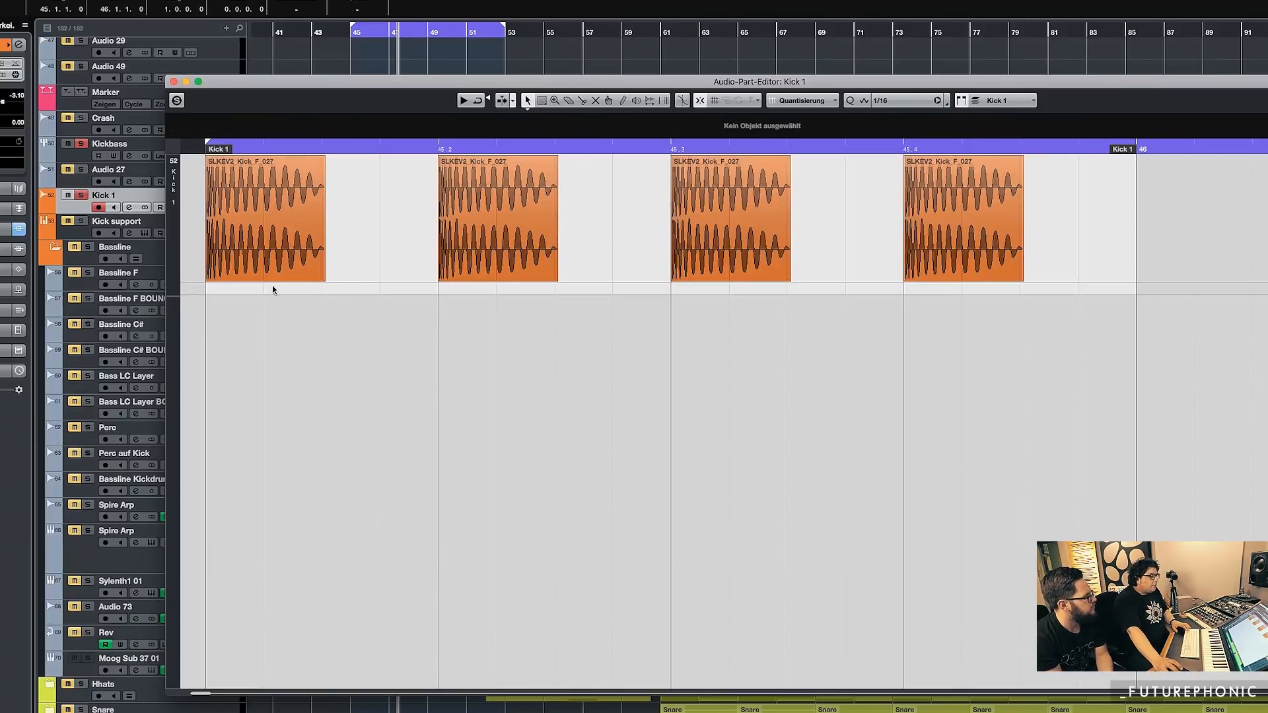
Examine the length of the kick events and the gaps between them, and close the Audio Part Editor
scroll(311, 350, "left", 2)
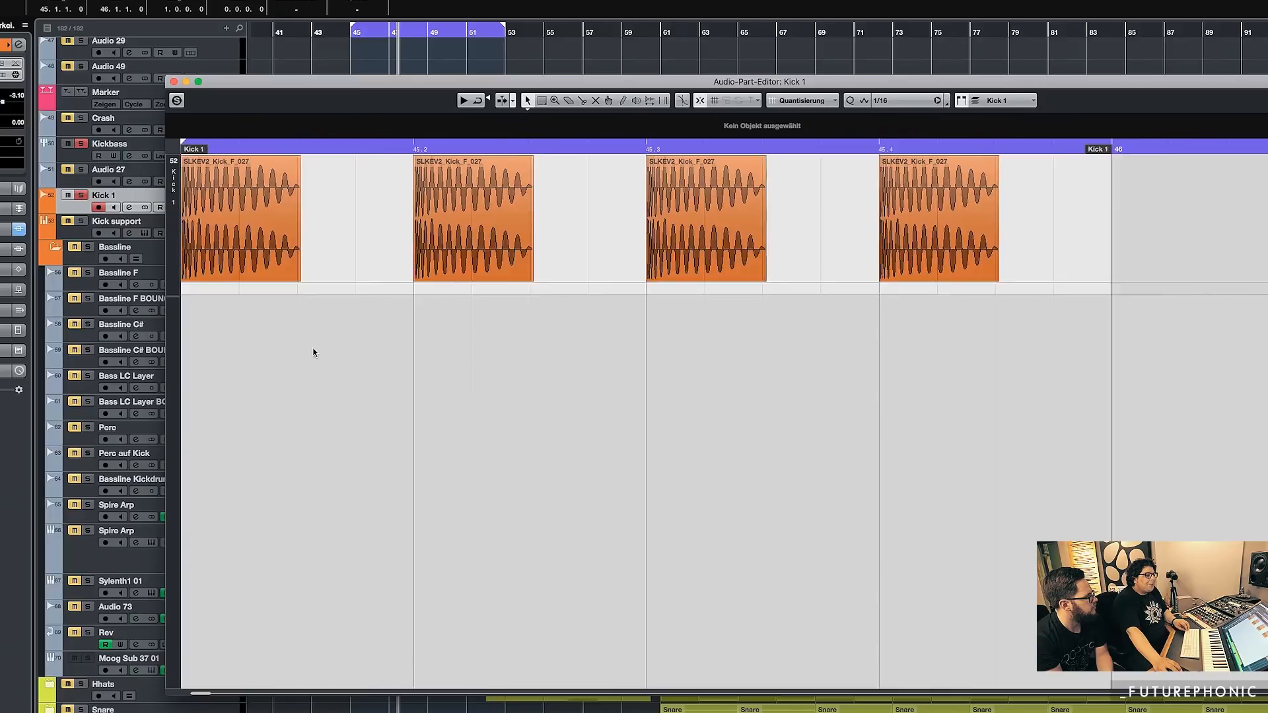
scroll(314, 352, "left", 1)
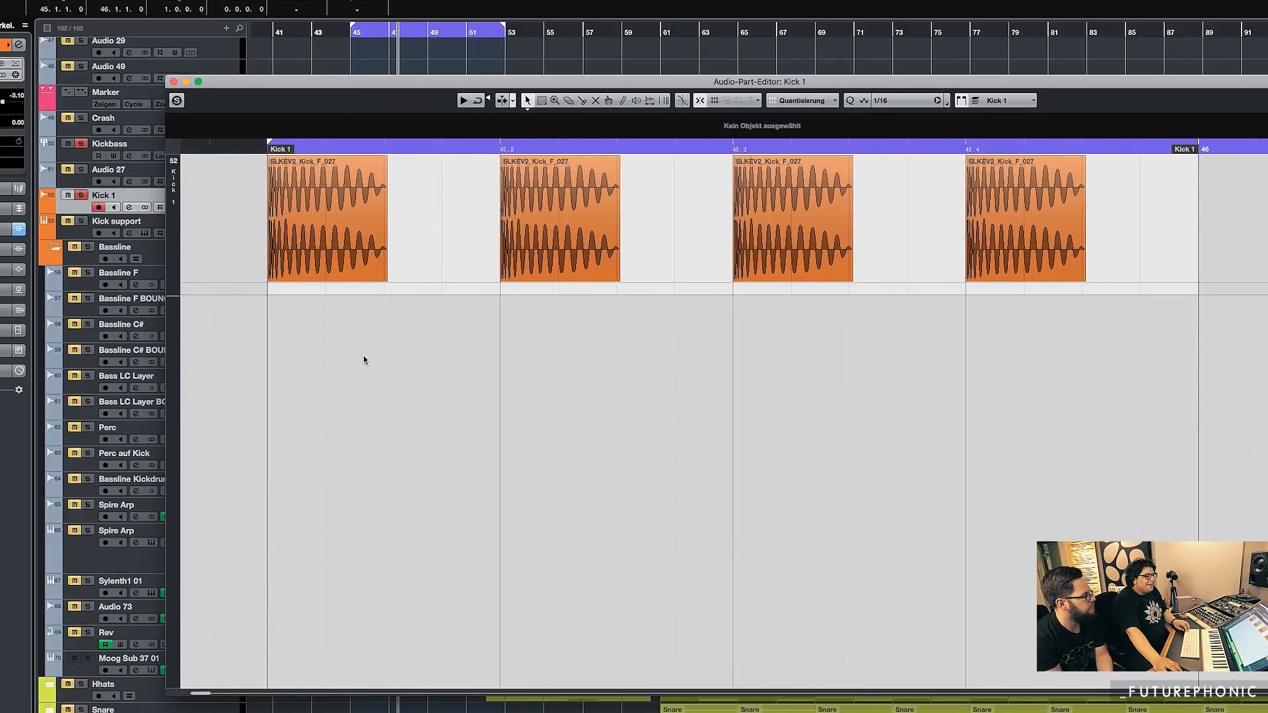
left_click_drag(382, 288, 488, 289)
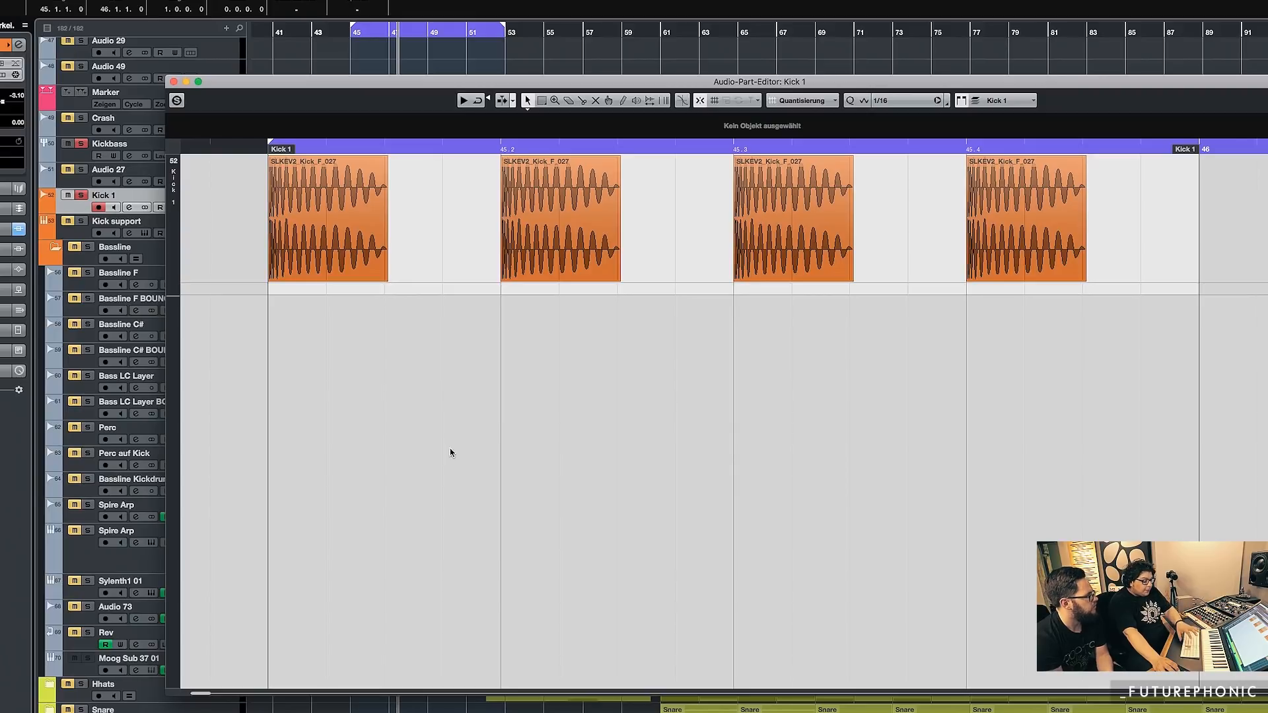
key("Return")
Turn off the Kick 1 solo, collapse the Bassline folder track, and play the mix briefly
left_click(268, 1)
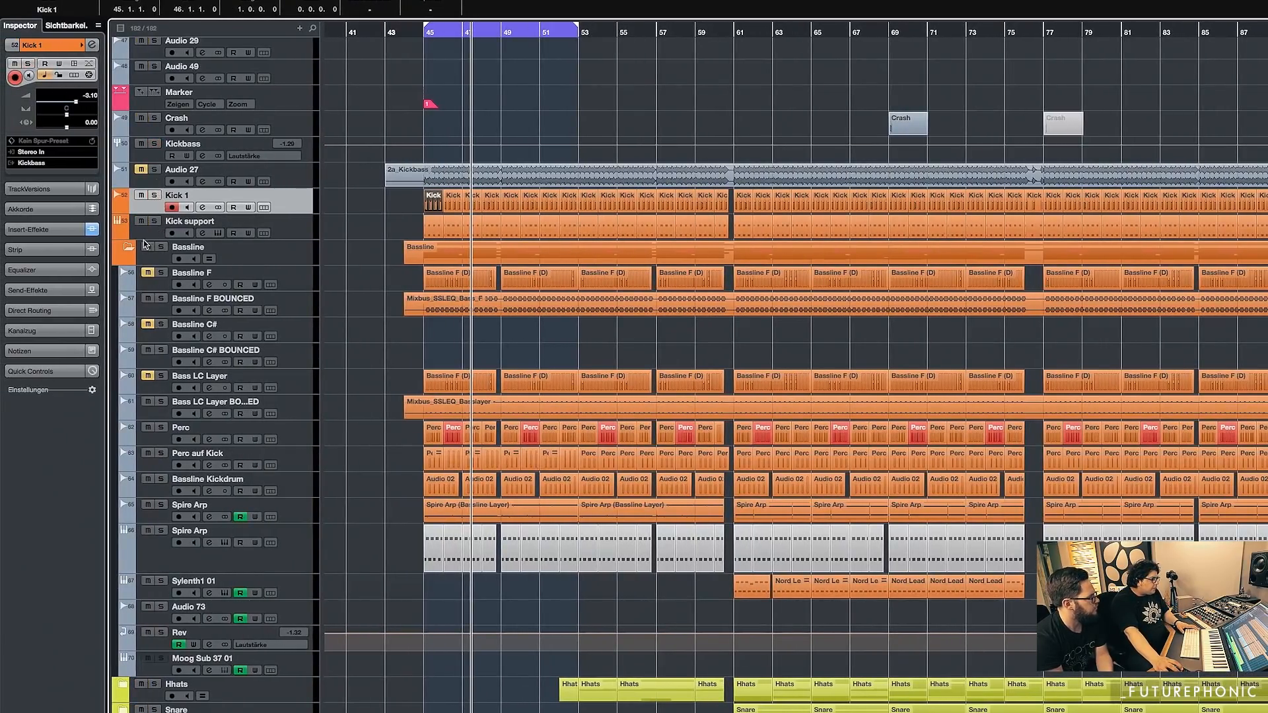
left_click(129, 254)
key("space")
key("space")
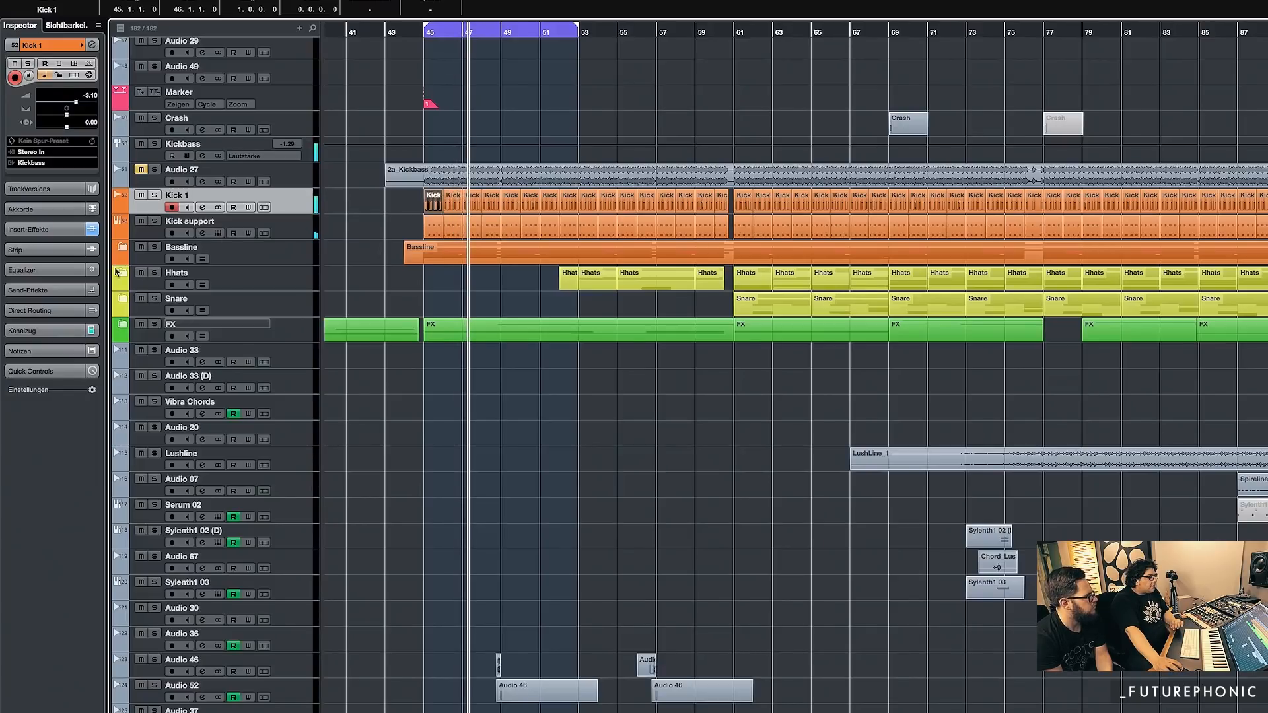
Expand the Bassline folder track and select it, leaving no parts selected in the arrangement
left_click(125, 248)
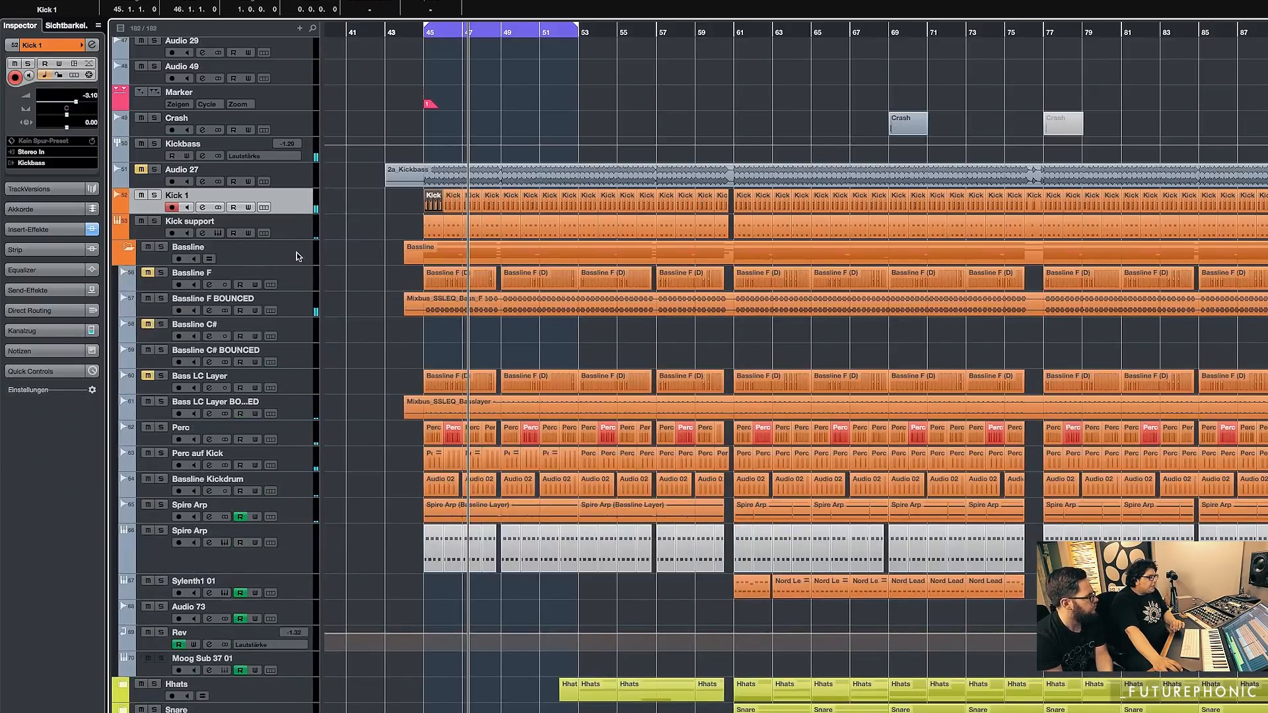
left_click(295, 256)
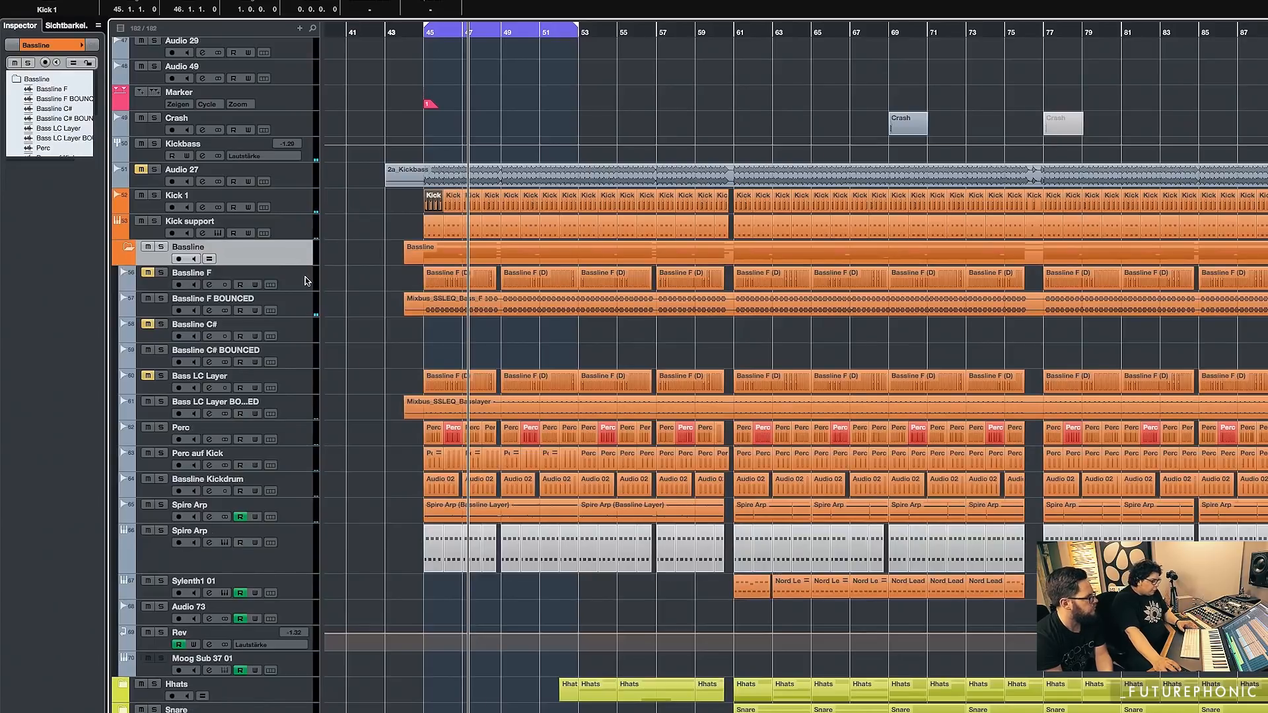
left_click(350, 308)
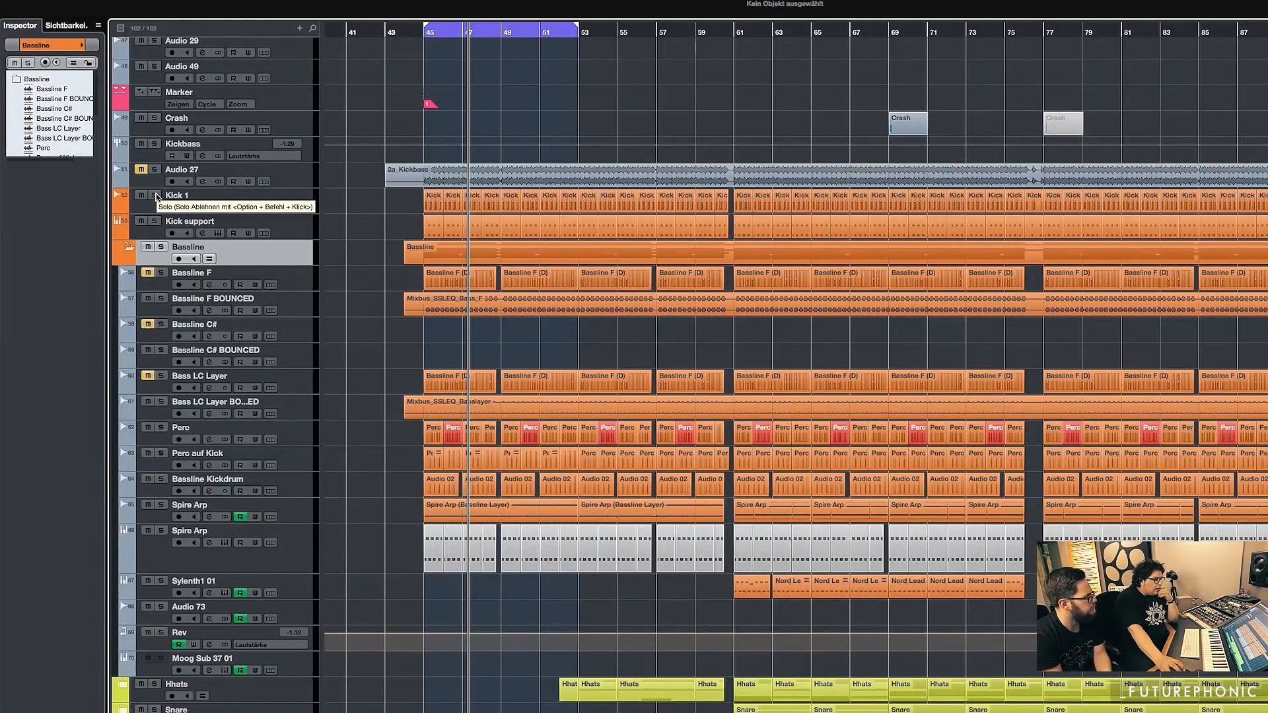
Solo only the Kick support track and return the playback cursor to bar 45
left_click(156, 195)
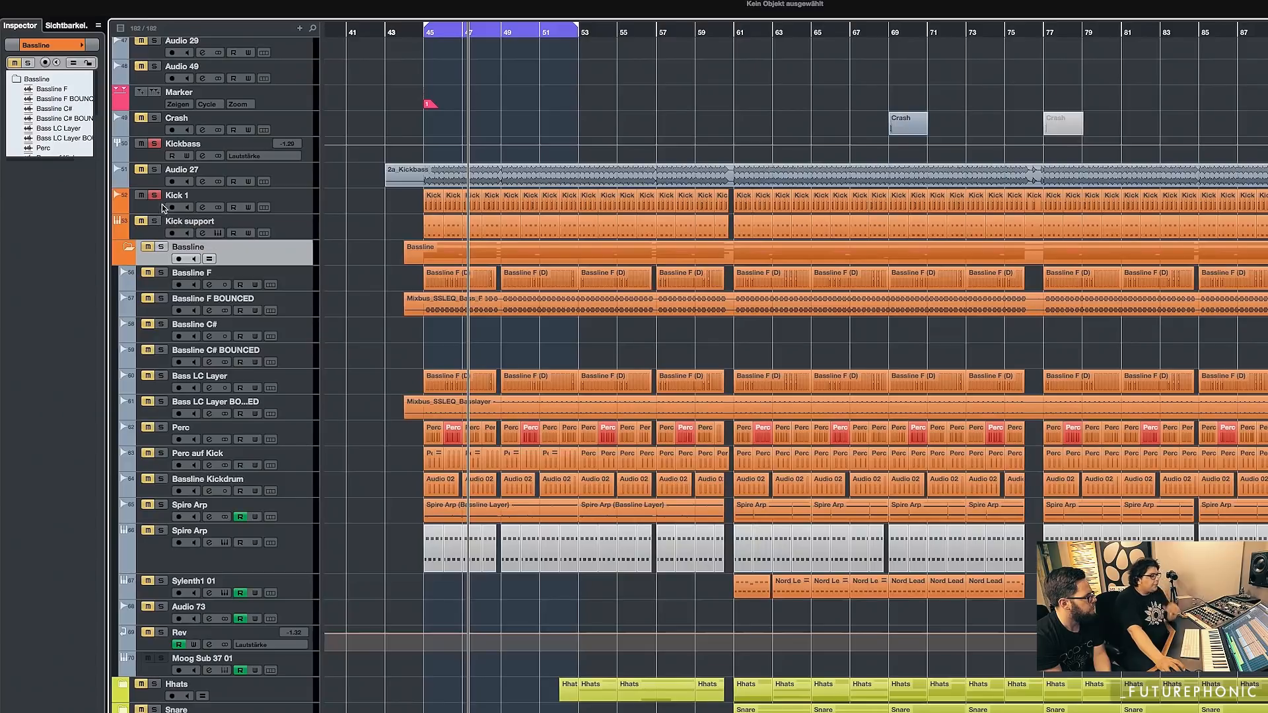
left_click(155, 196)
left_click(157, 221)
key("KP_1")
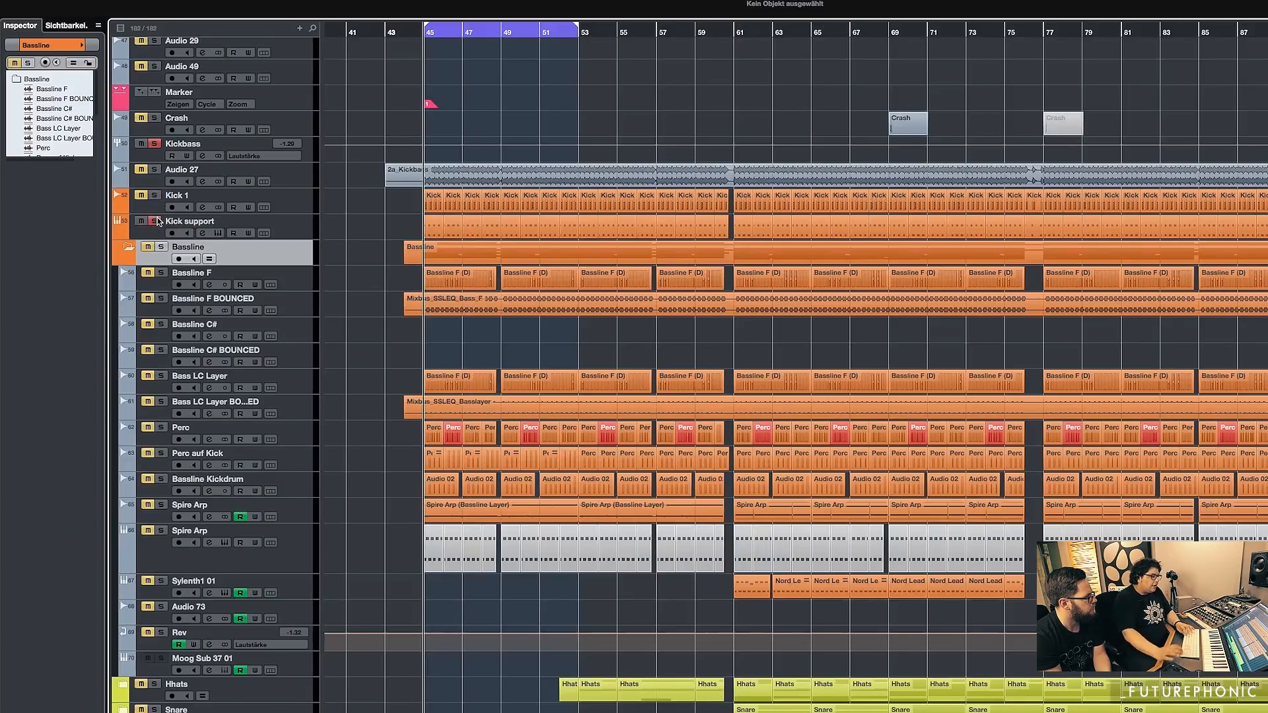
Open the first Kick support part in the Key Editor, mute its four C#2 notes, and play the C1 notes alone
double_click(436, 225)
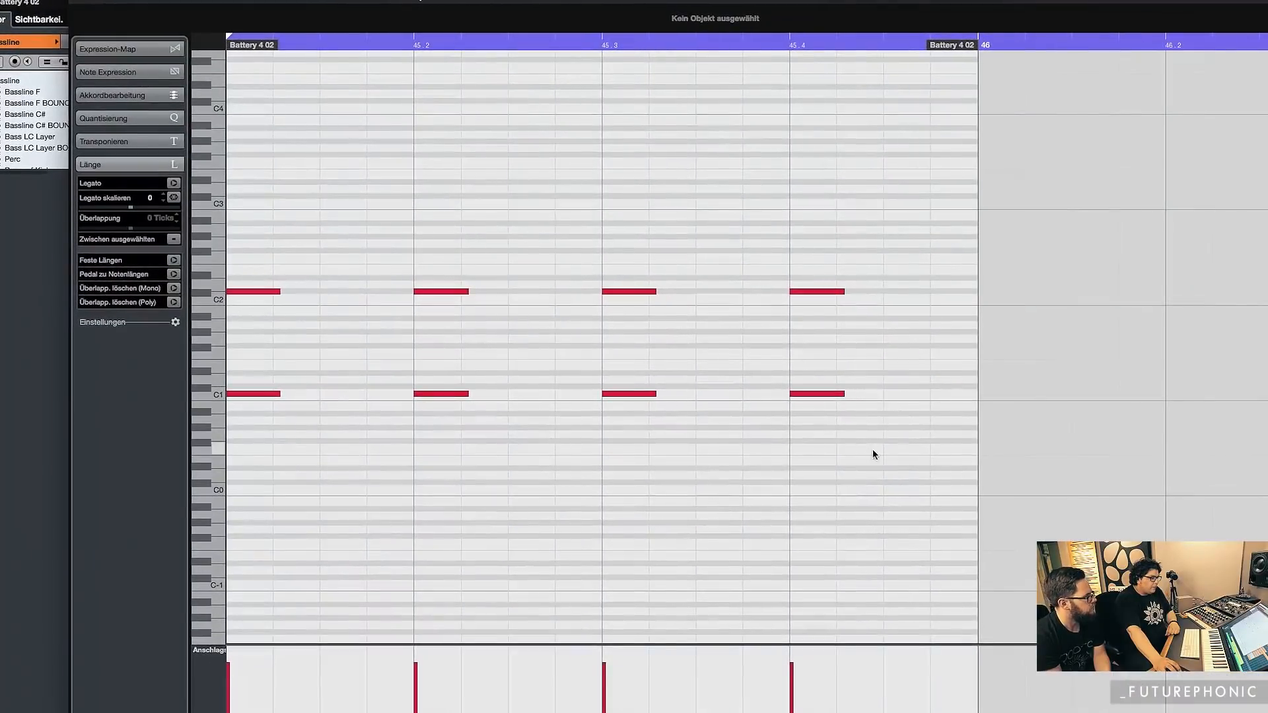
left_click_drag(799, 400, 239, 366)
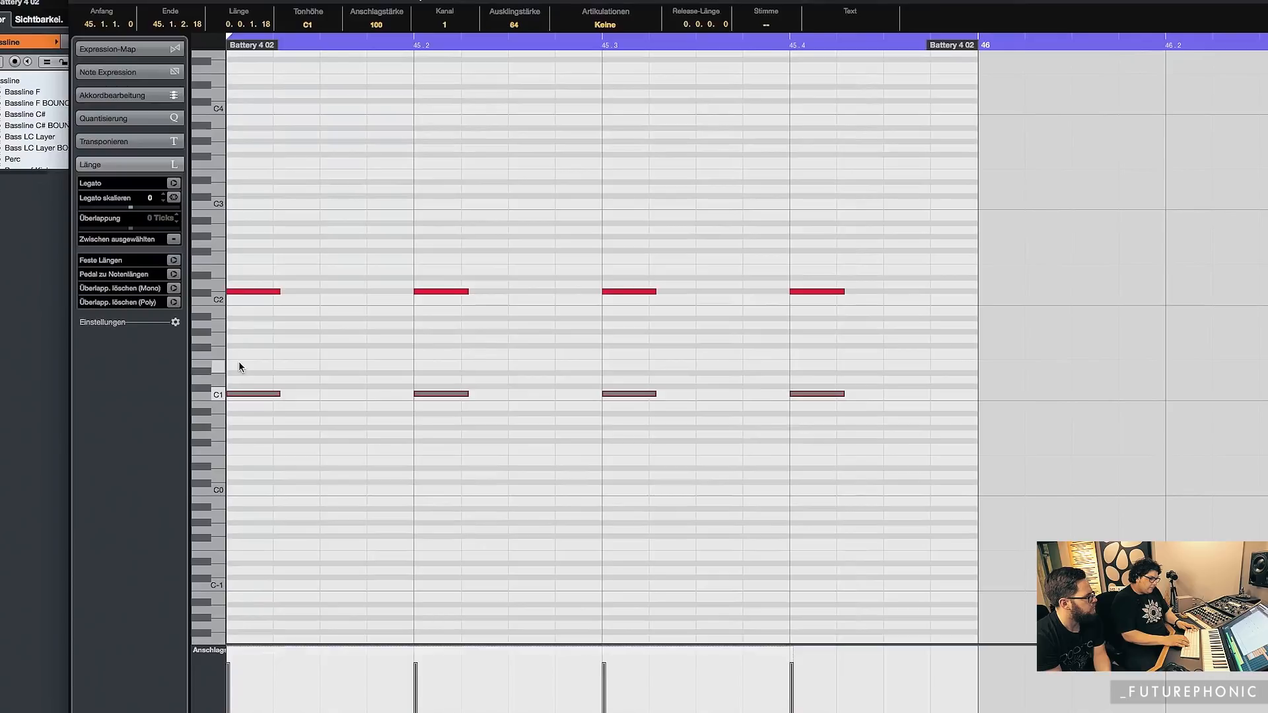
key("super+a")
key("alt+m")
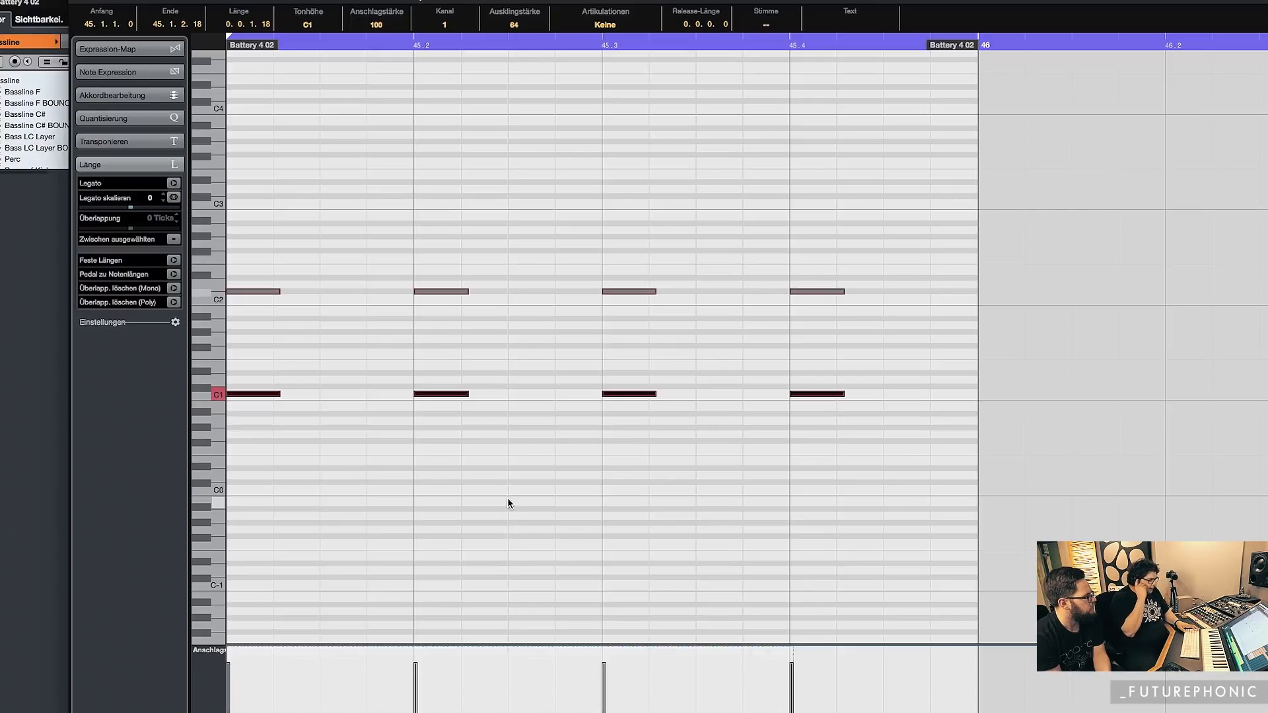
key("space")
key("space")
left_click(527, 498)
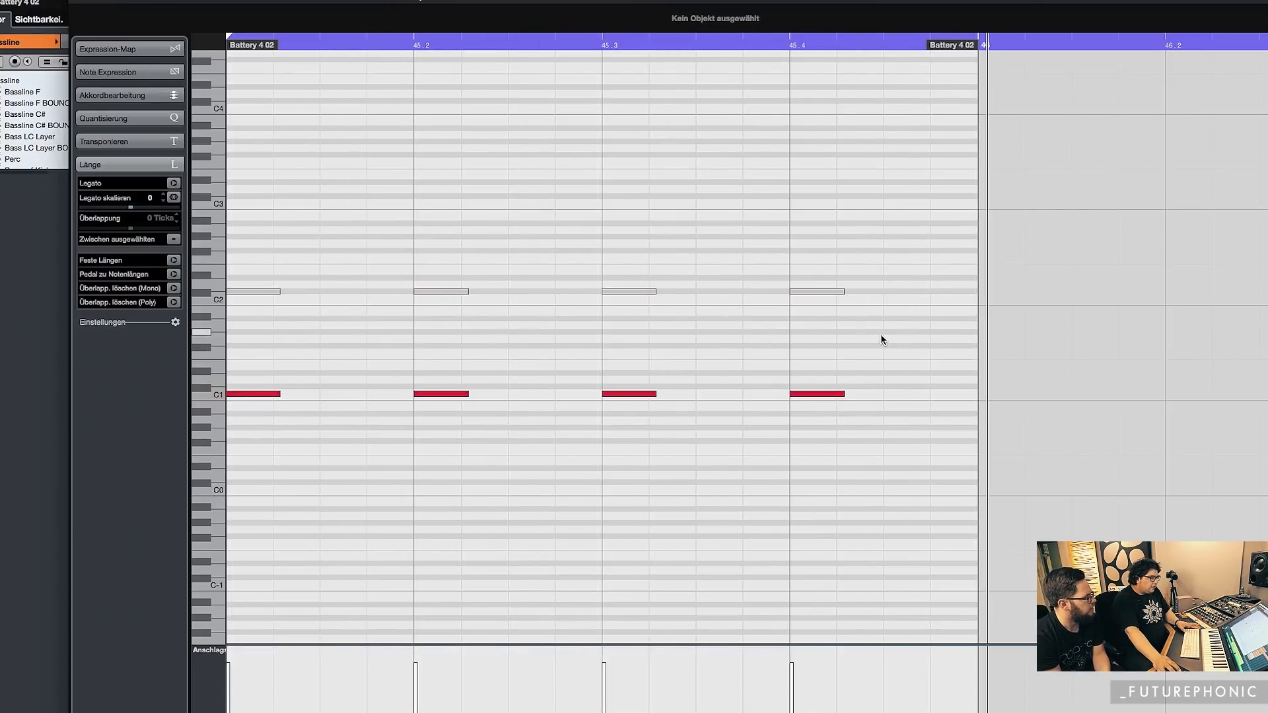
Unmute the four C#2 notes in the Kick support part and close the Key Editor
left_click_drag(899, 340, 256, 254)
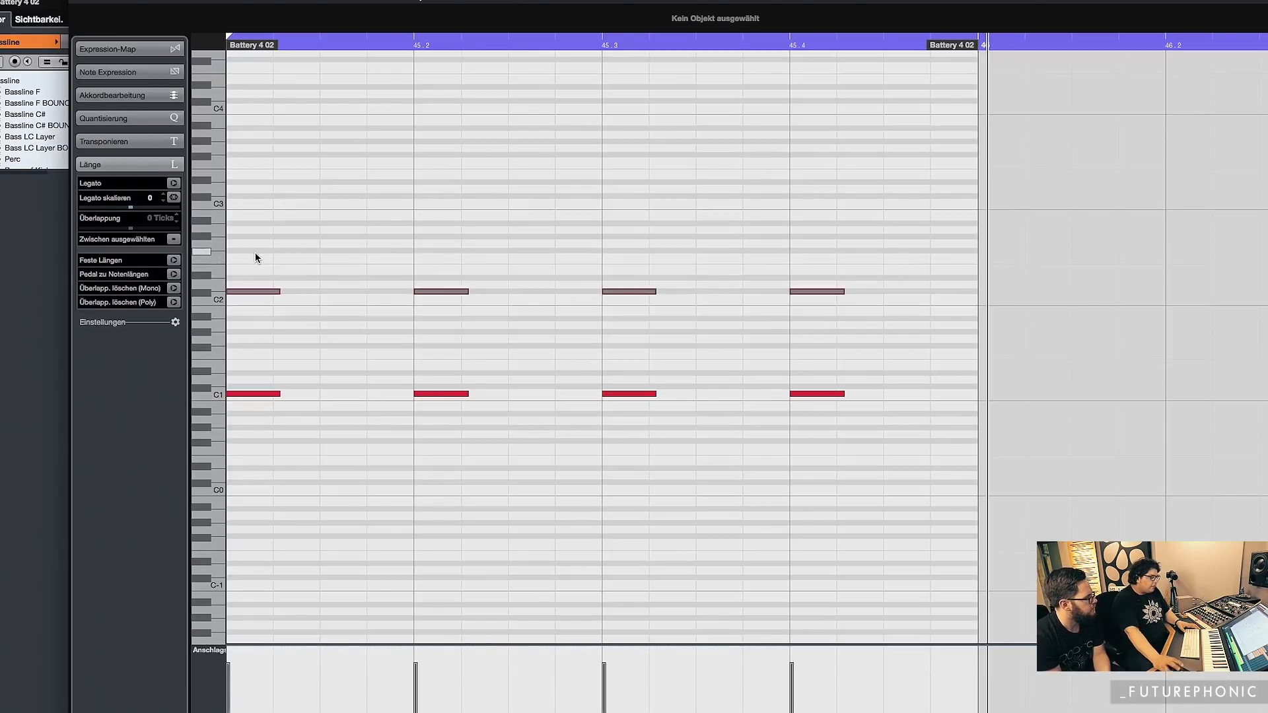
key("shift+u")
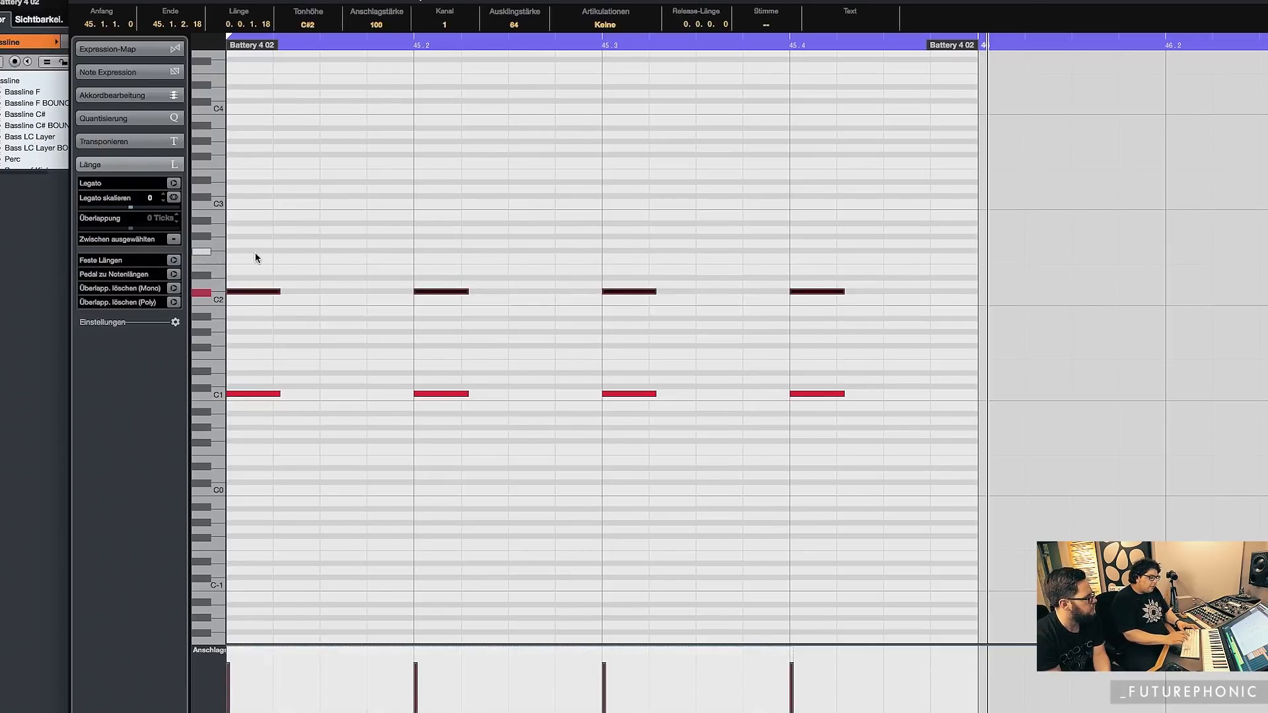
key("Return")
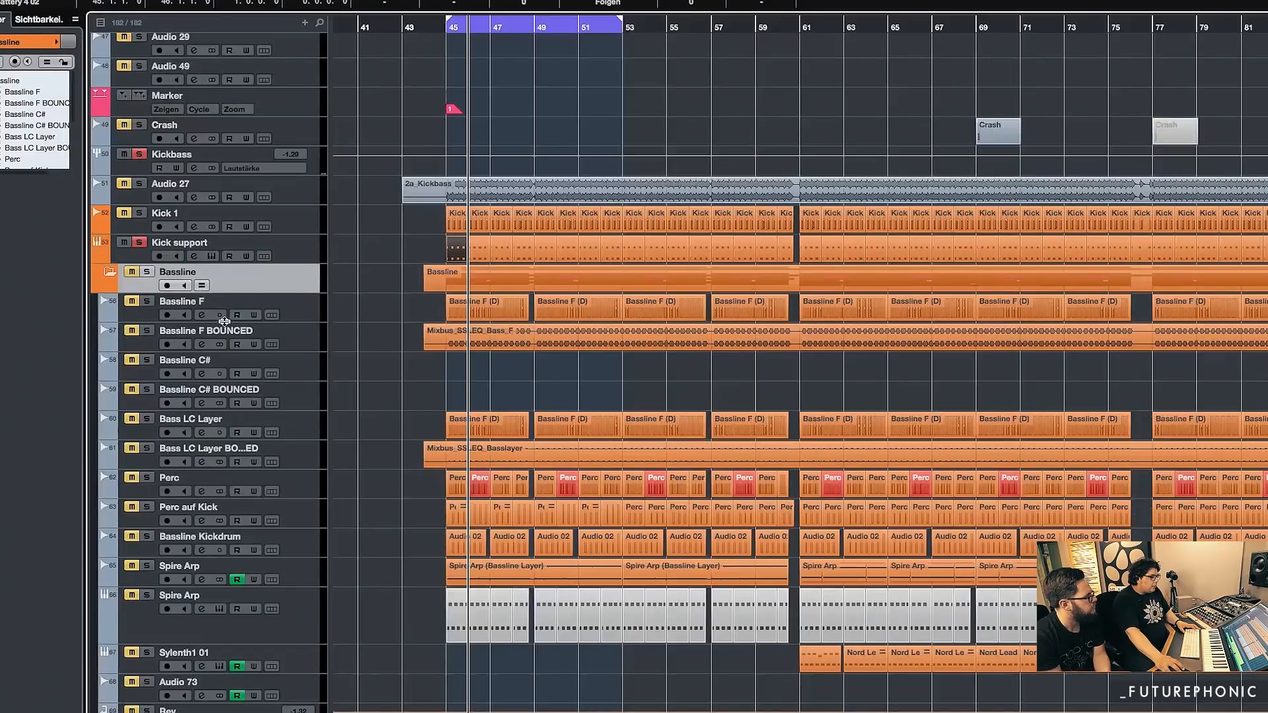
Solo Kick 1 in addition to Kick support and play both kick layers together
left_click(140, 212)
key("space")
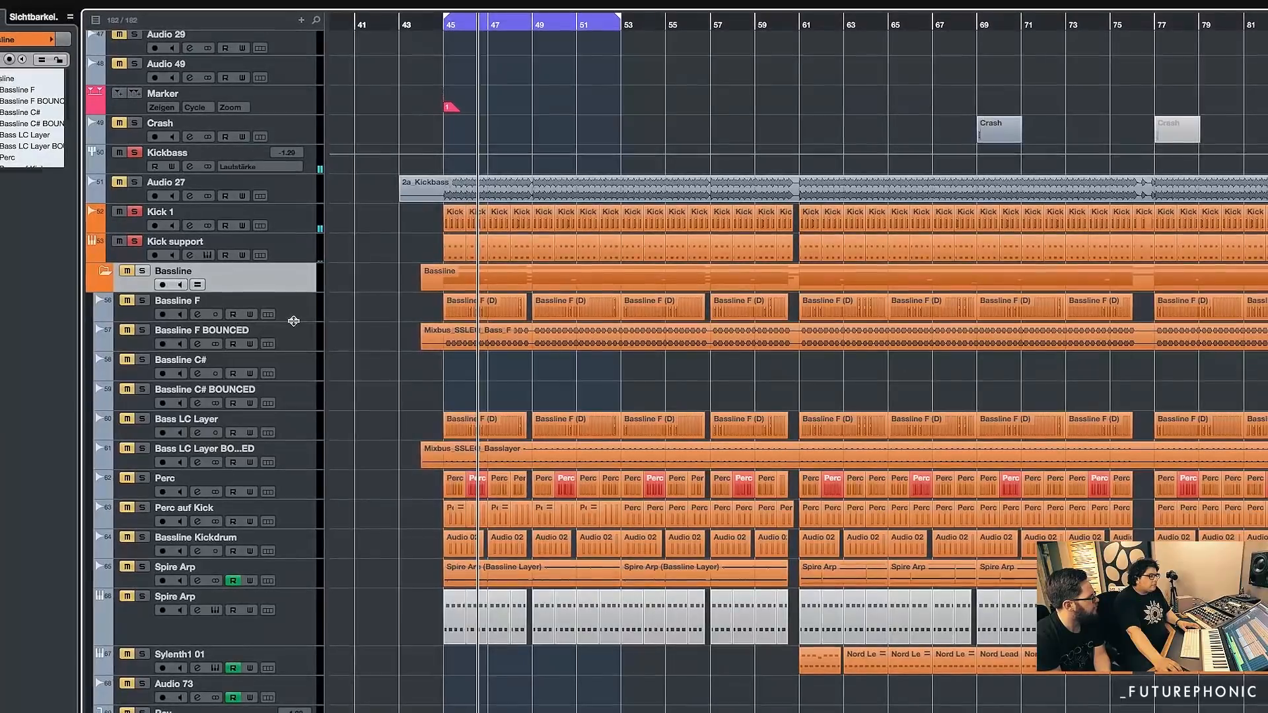
Open the Battery instrument of the Kick support track and audition the SS_dmt_kick_04_F sample in cell A1 repeatedly
left_click(295, 252)
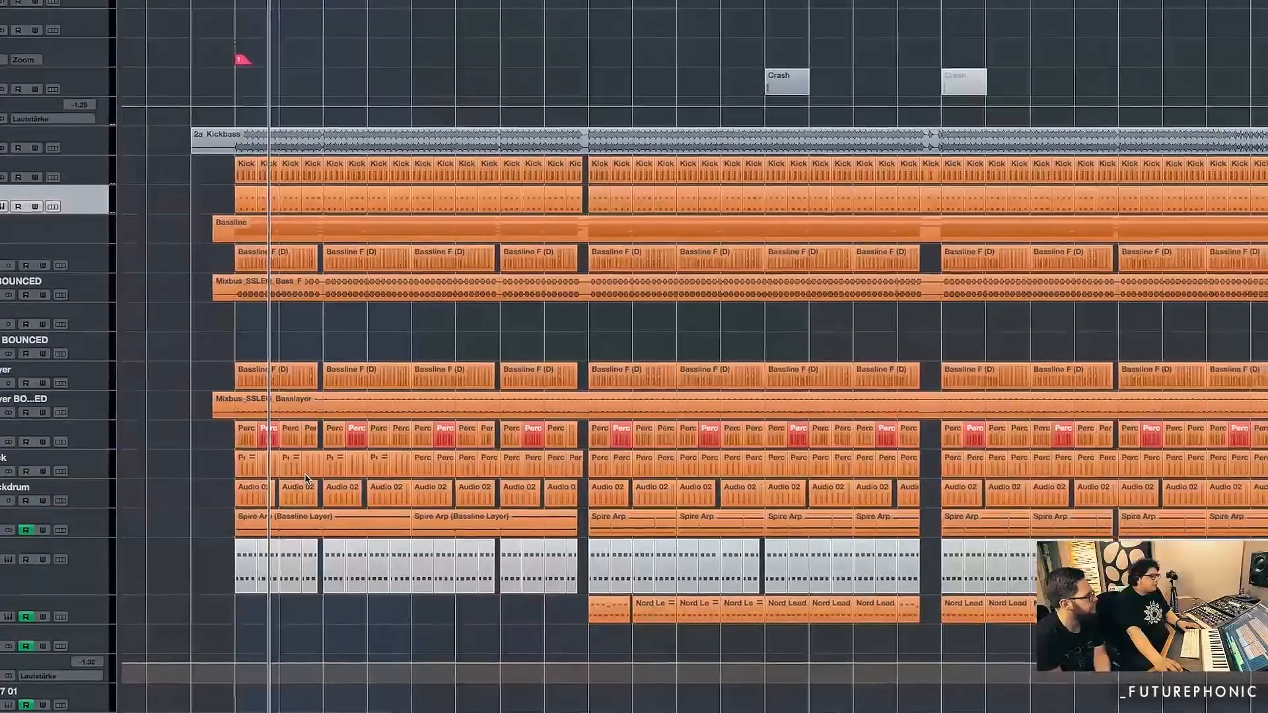
key("e")
left_click_drag(1073, 184, 695, 183)
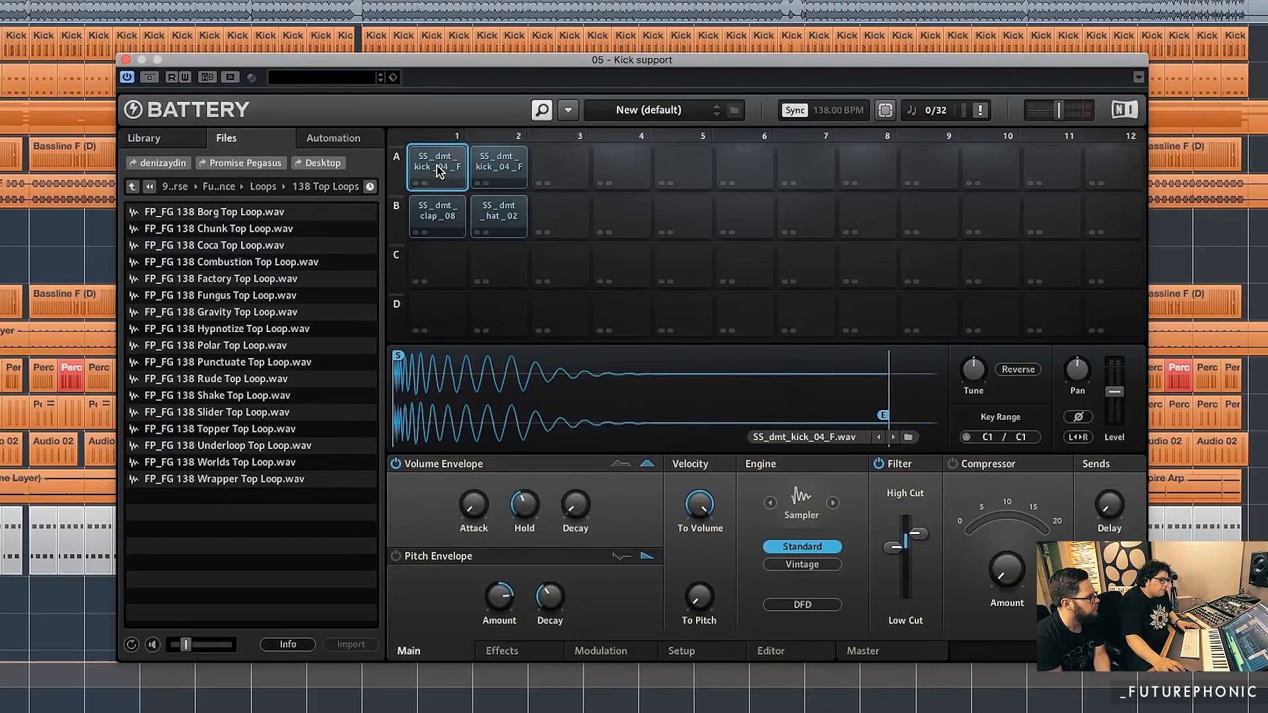
left_click(438, 170)
left_click(438, 170)
left_click(438, 171)
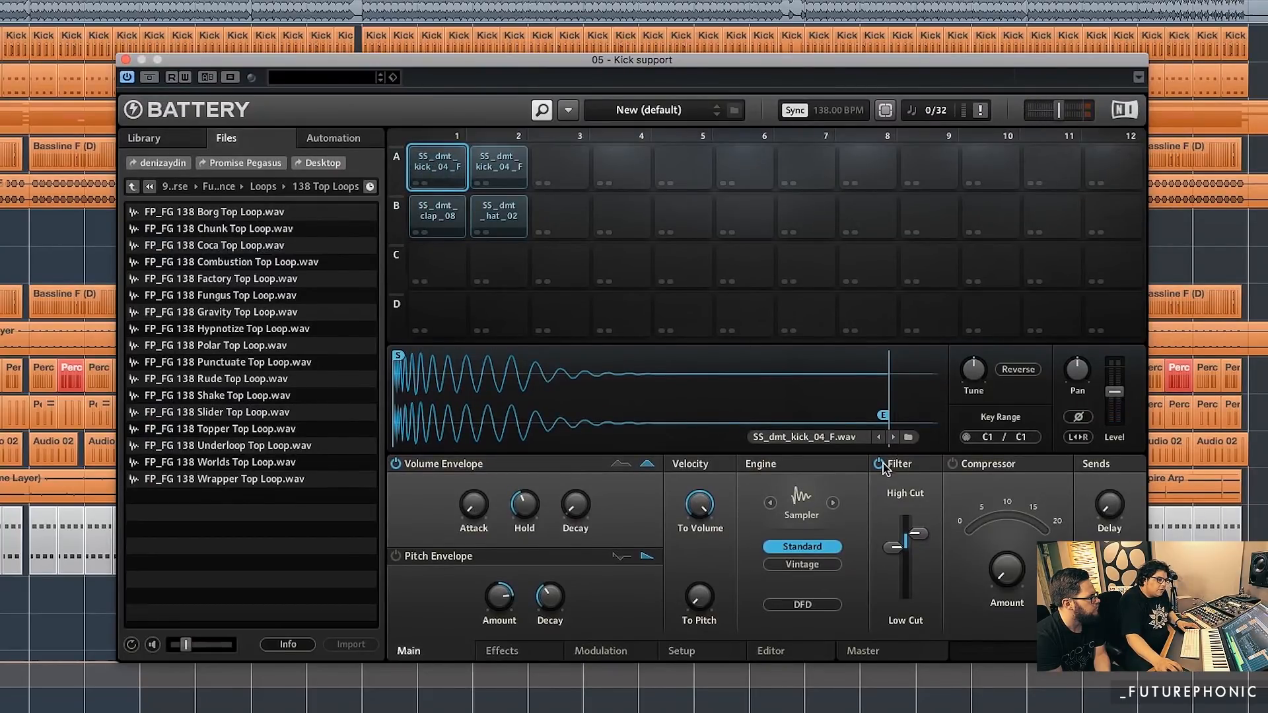
left_click(441, 165)
left_click(441, 165)
left_click(441, 165)
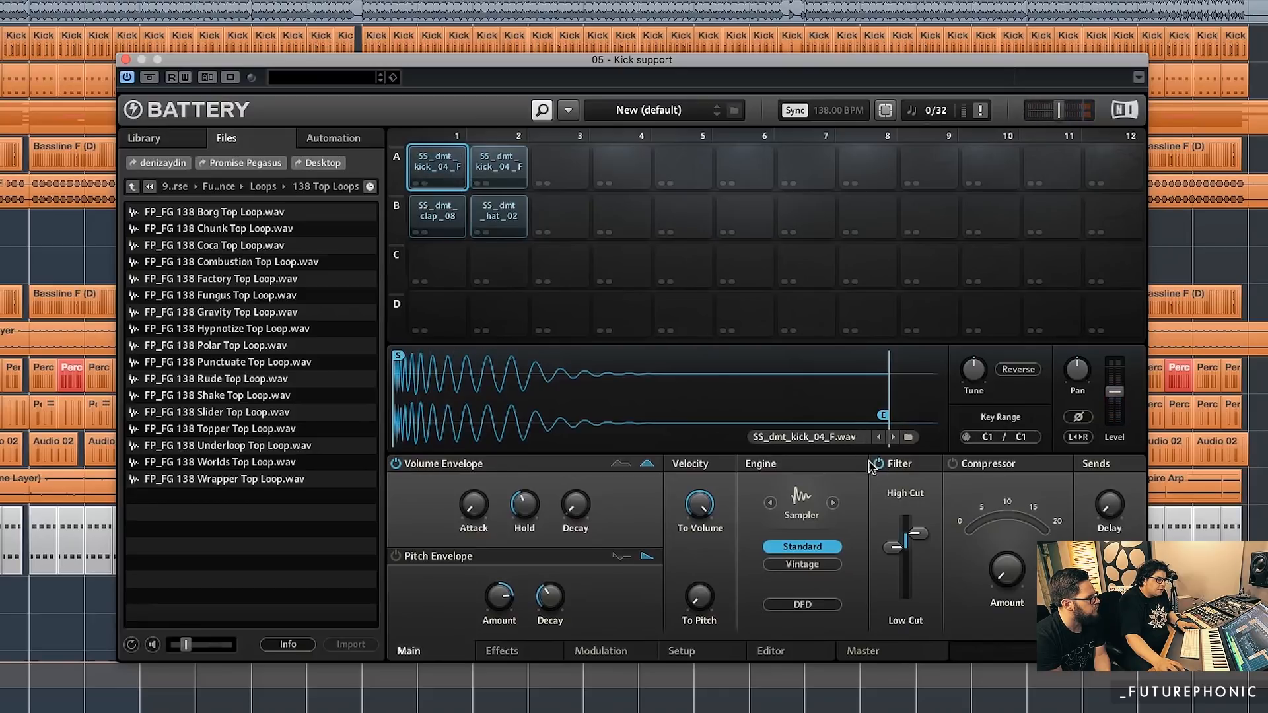
Audition the Battery cells of Kick support: the kicks in A1 and A2, SS_dmt_clap_08 in B1 and SS_dmt_hat_02 in B2
left_click(446, 164)
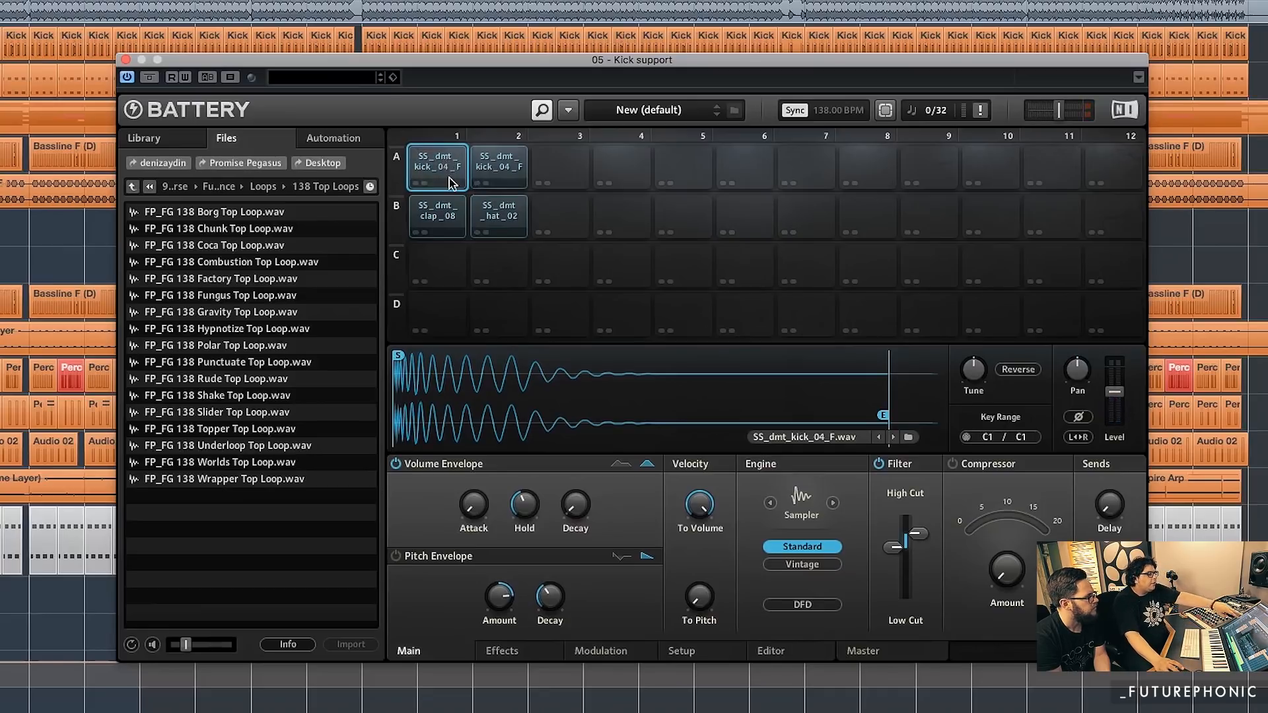
left_click(502, 164)
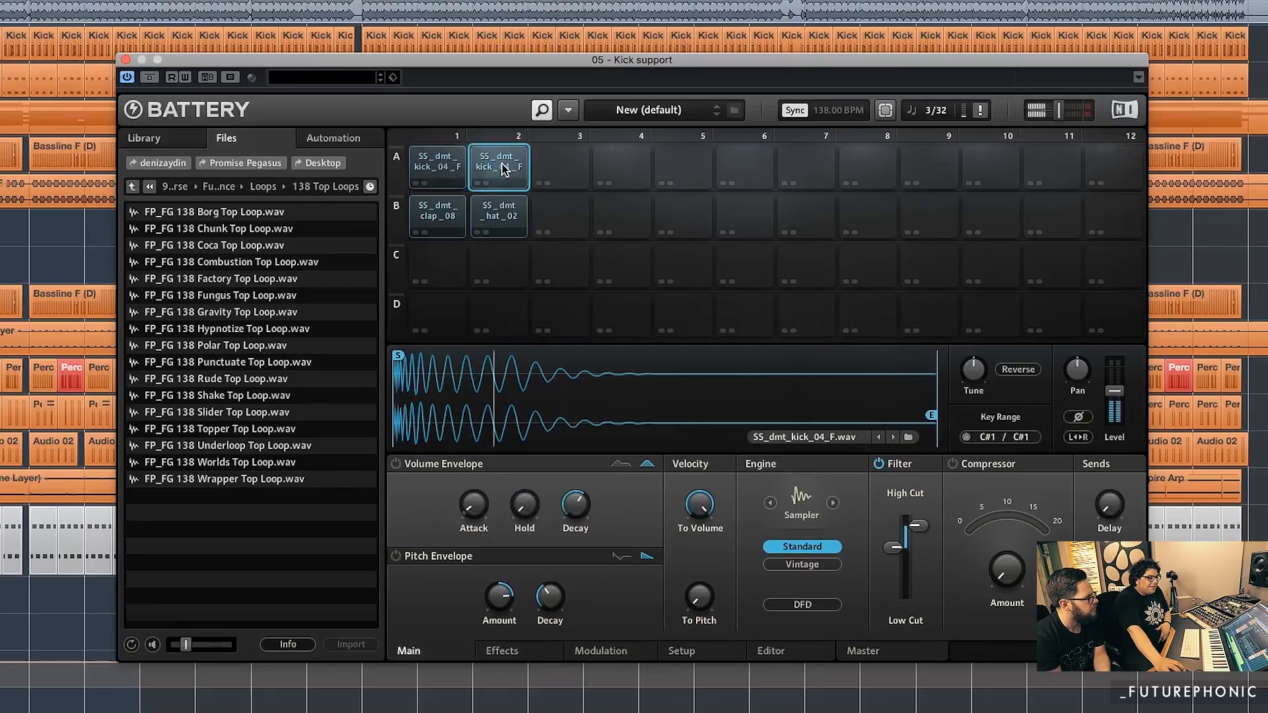
left_click(426, 227)
left_click(499, 217)
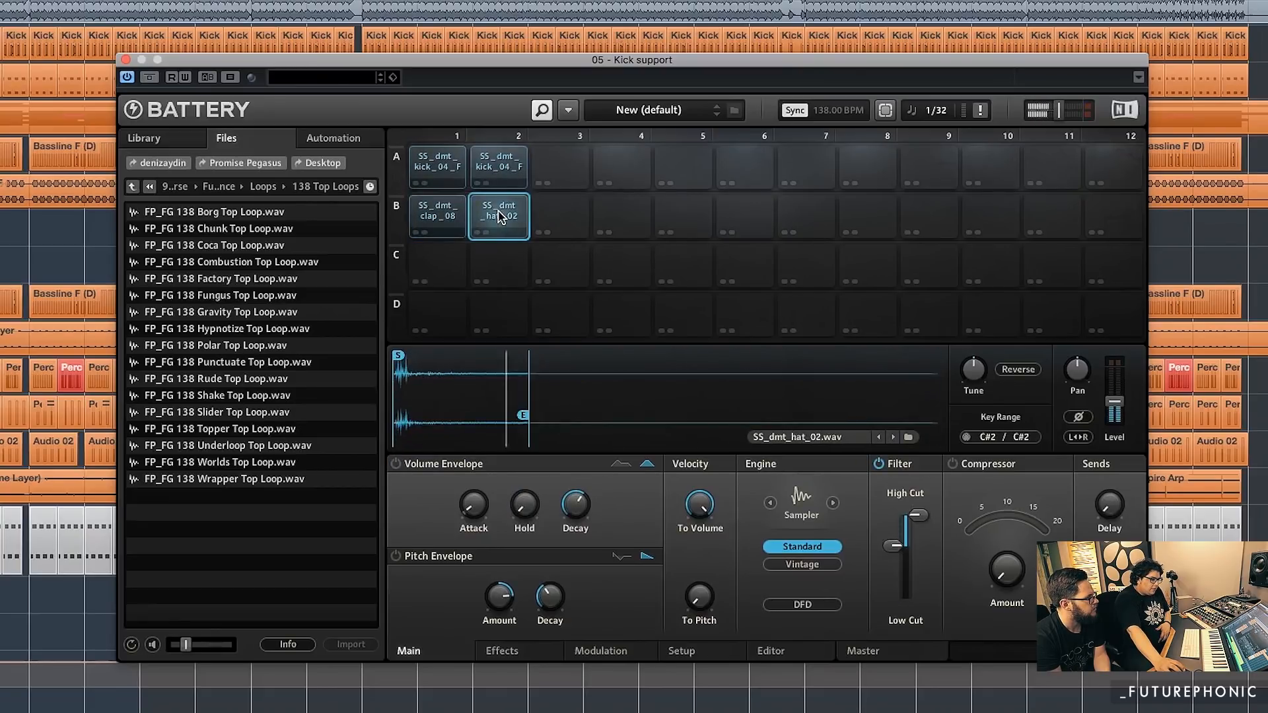
left_click(500, 217)
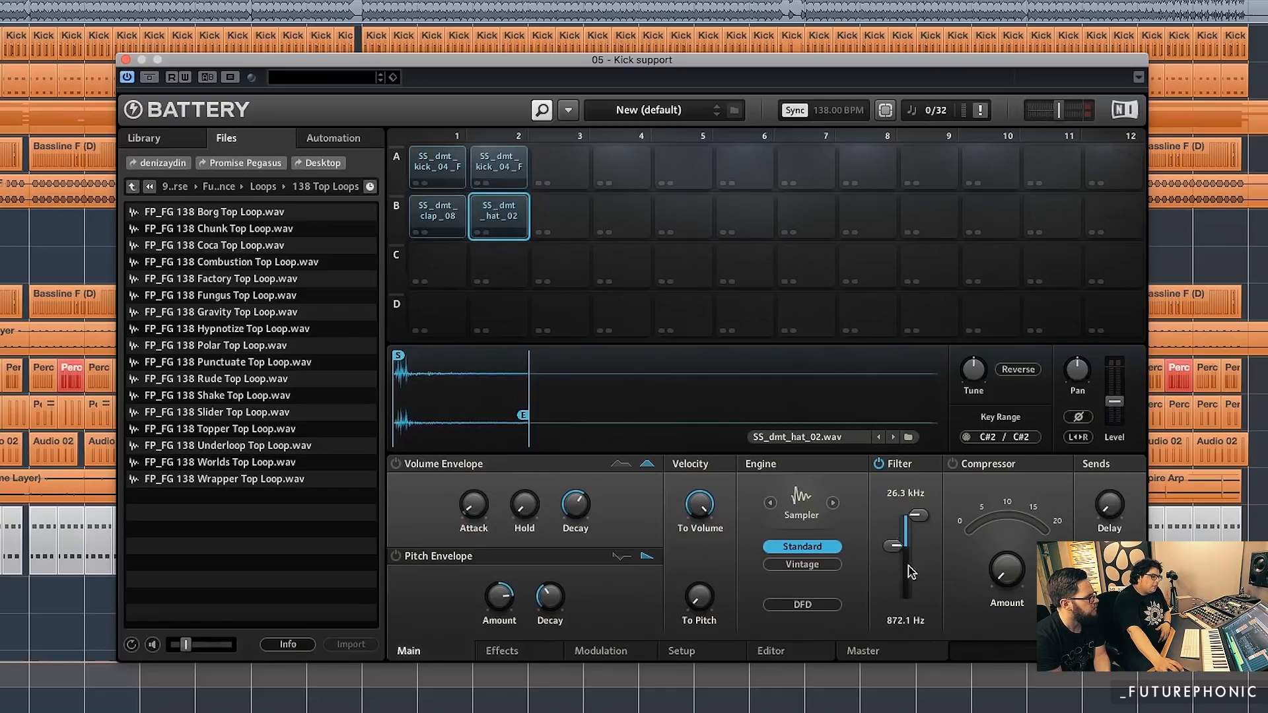
left_click(505, 218)
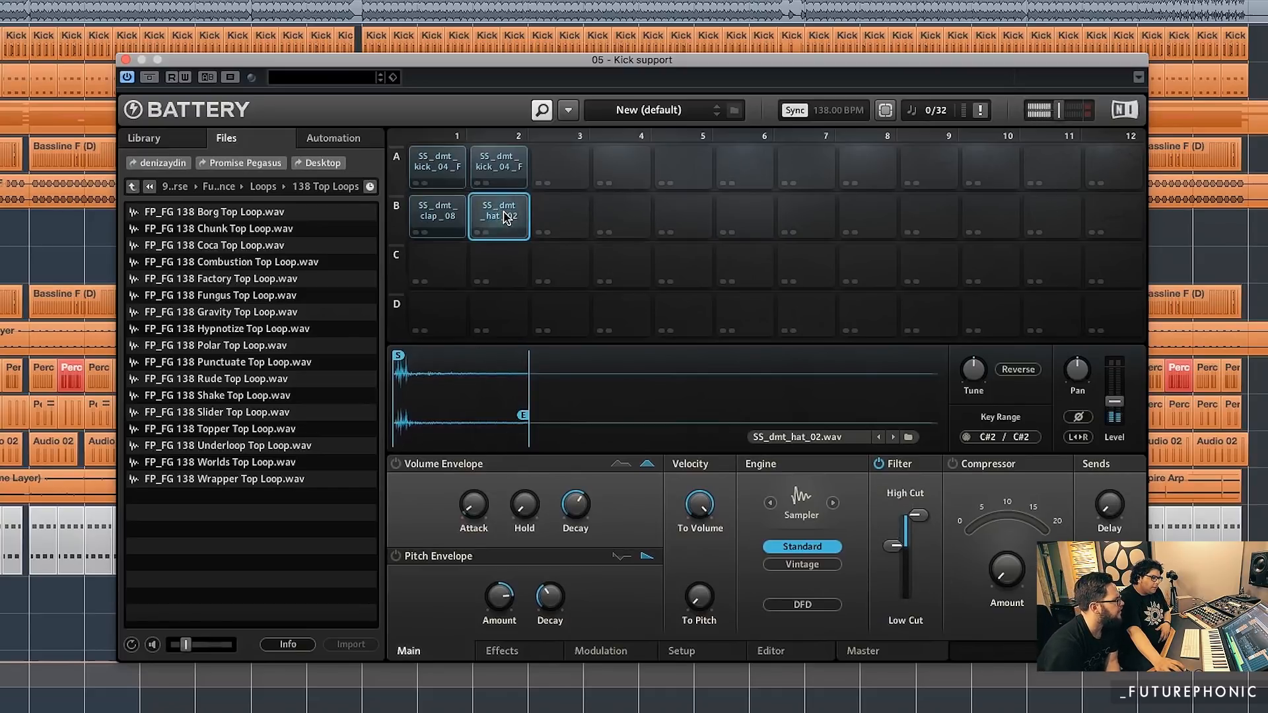
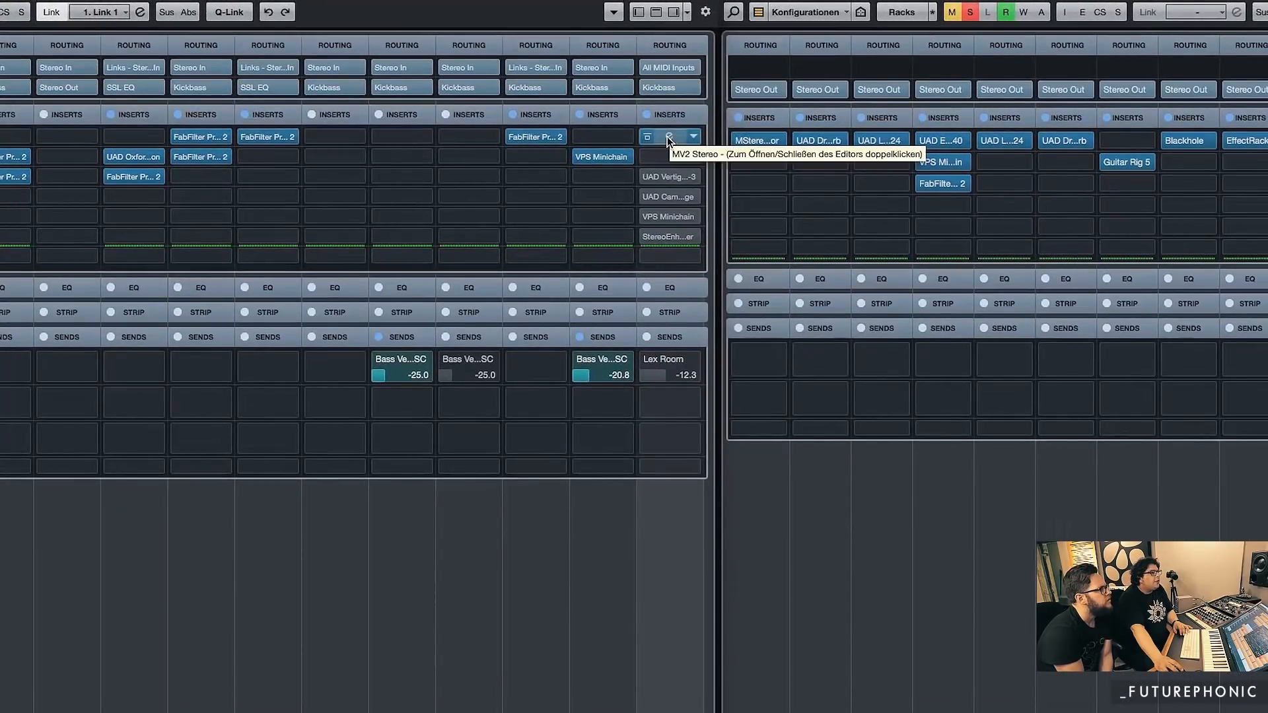
Open the MV2 Stereo insert on the Spire Arp channel, inspect its level settings and close it
left_click(667, 134)
left_click_drag(691, 196, 986, 350)
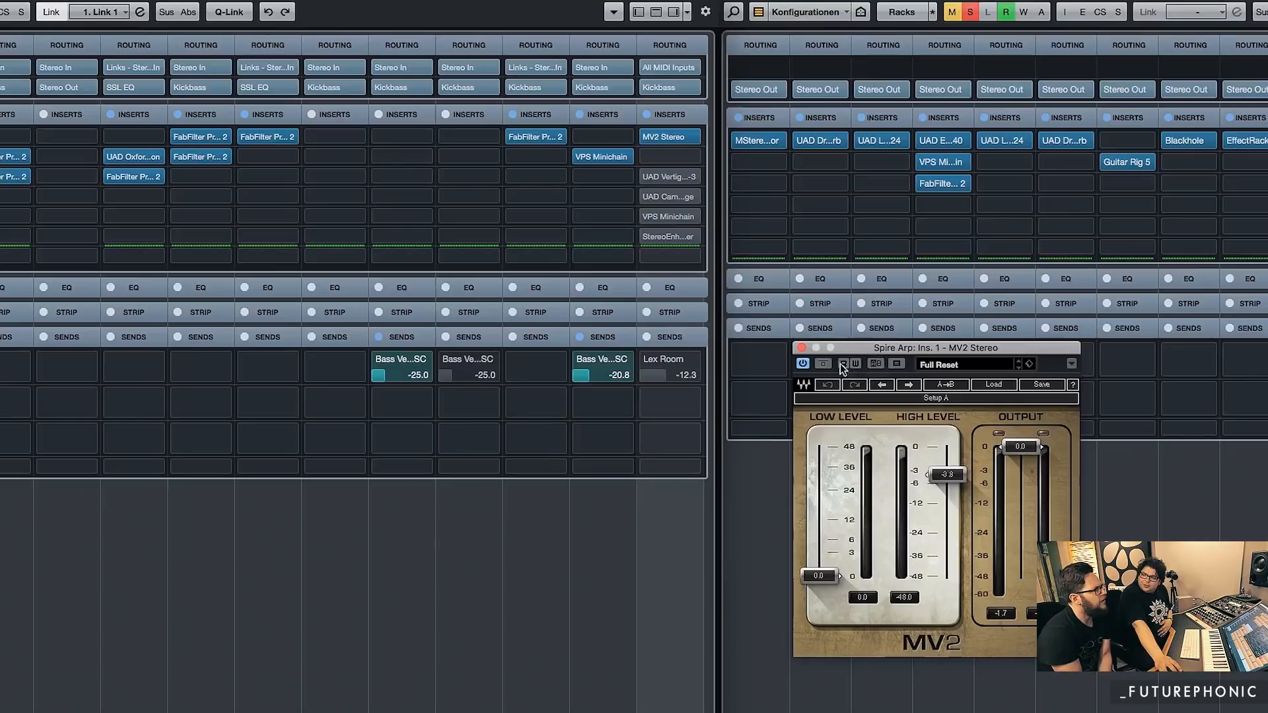
left_click(801, 346)
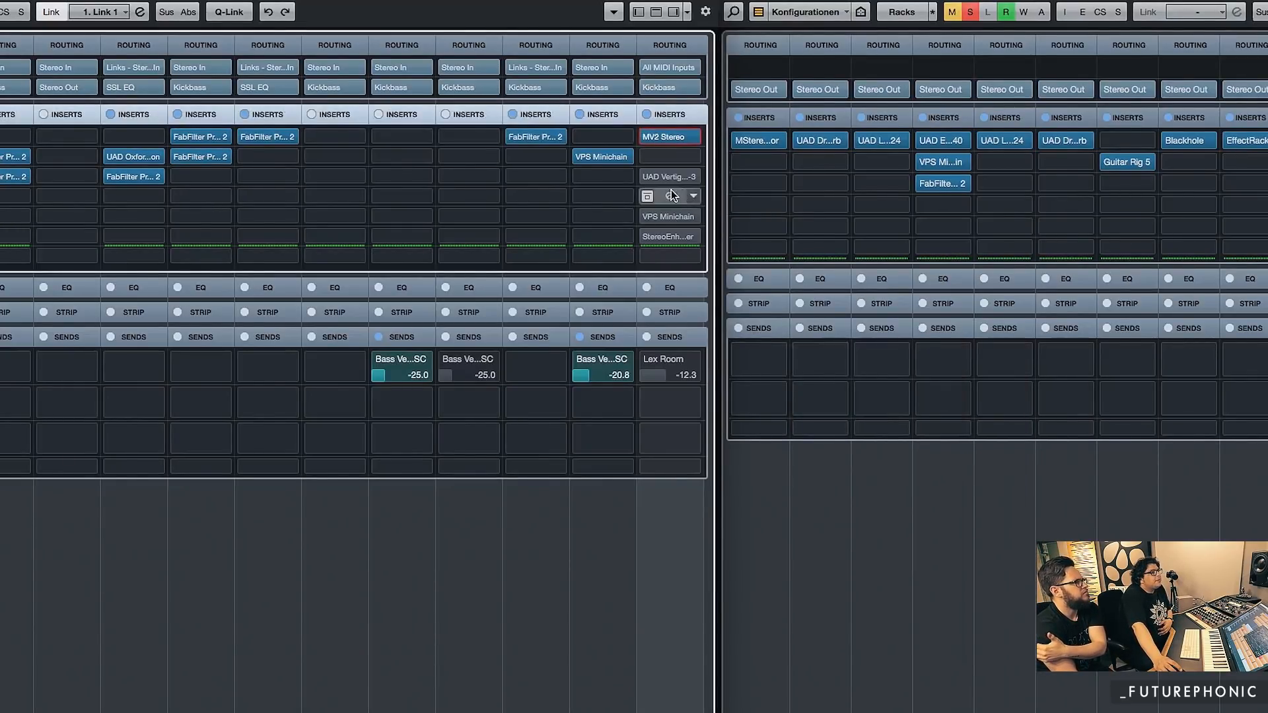
Open the UAD Vertigo VSM-3 insert on Spire Arp, compare the sound with and without bypass, and leave the plug-in active
mouse_move(669, 241)
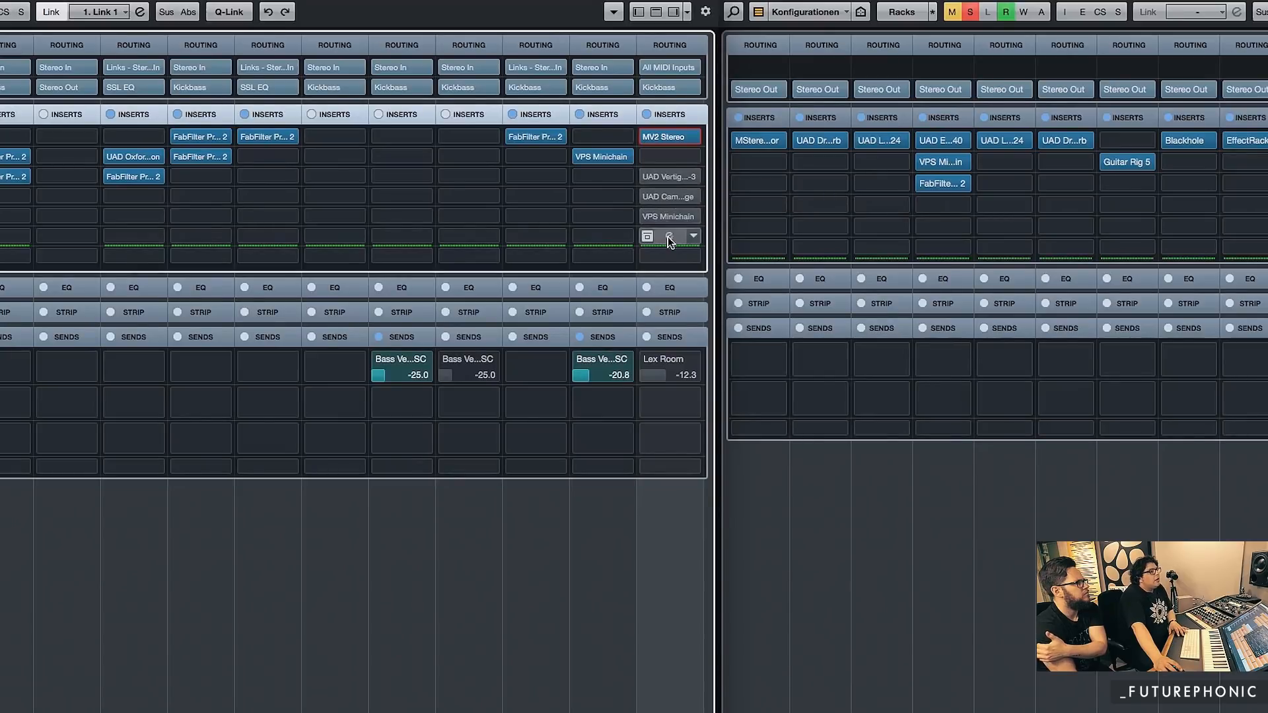
left_click(670, 176)
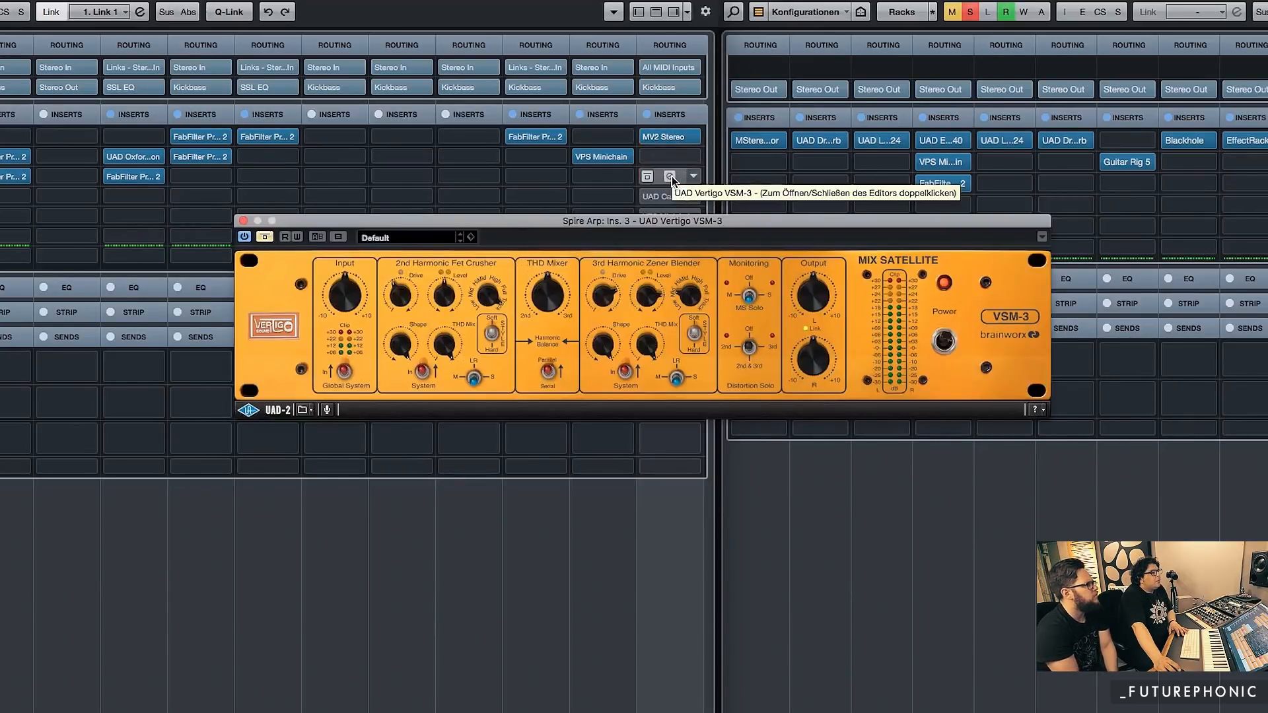
left_click_drag(718, 222, 956, 358)
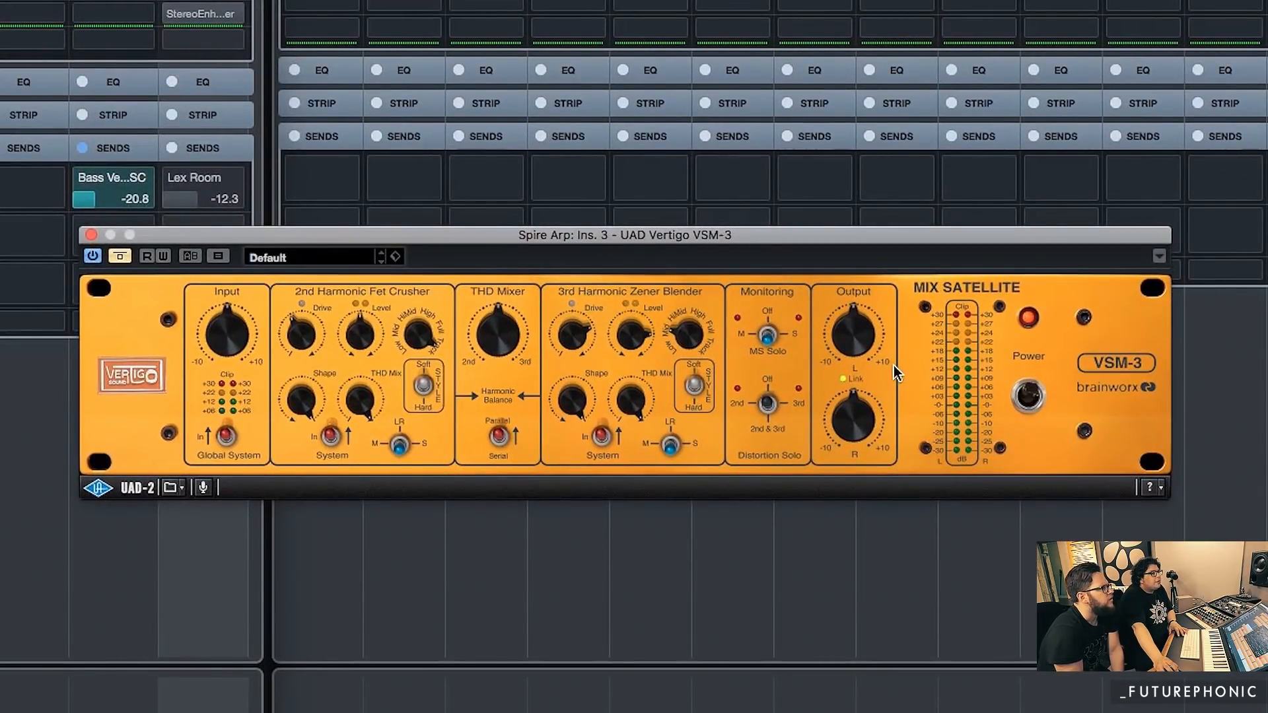
left_click(123, 253)
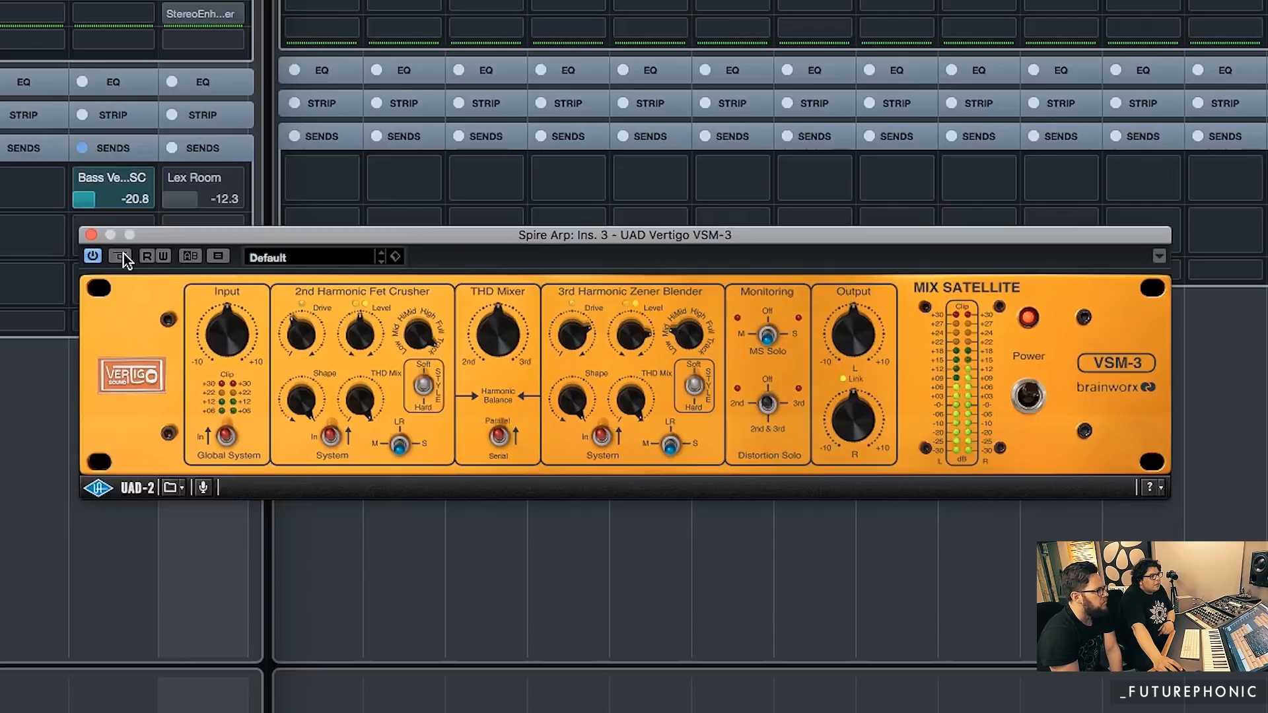
left_click(126, 254)
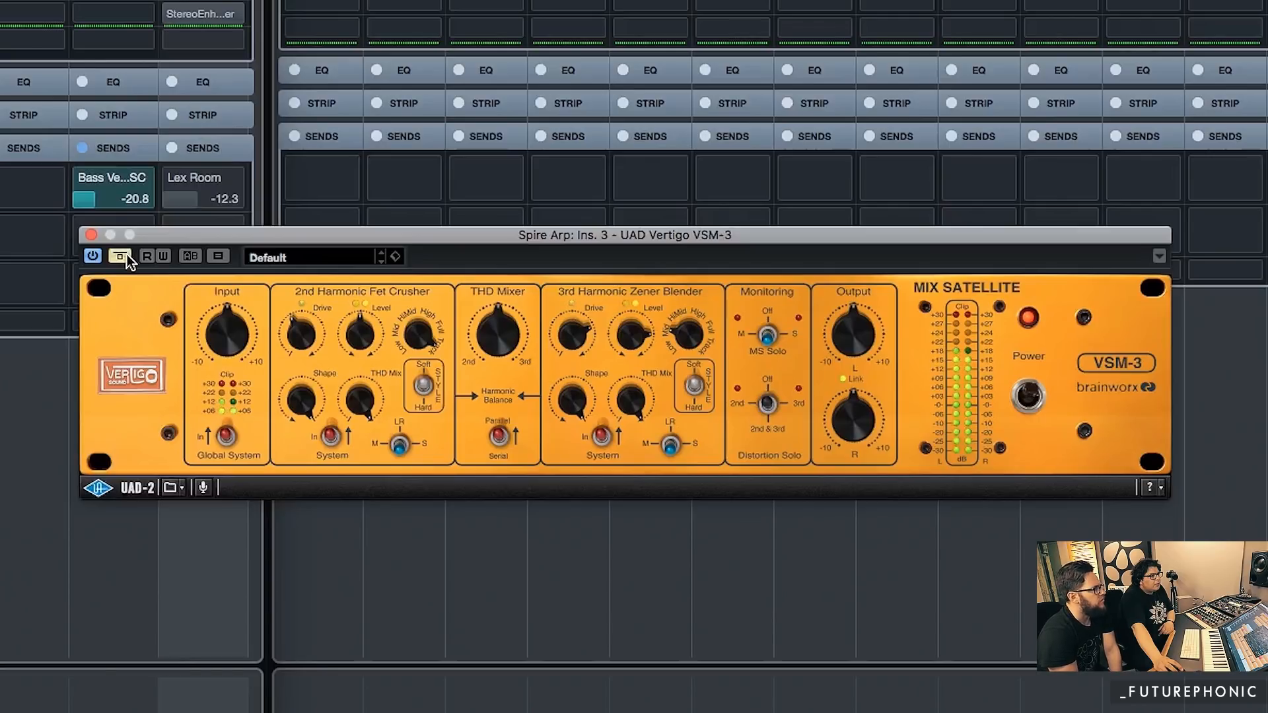
left_click(121, 255)
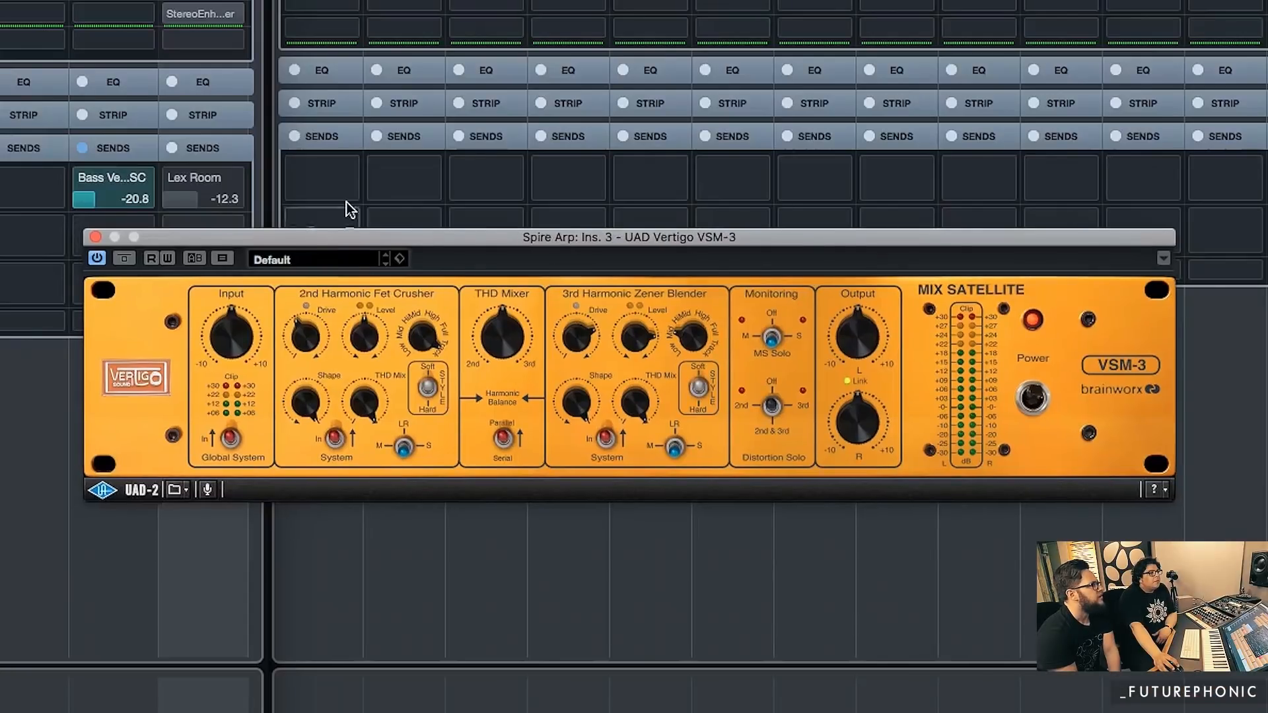
Open the UAD Cambridge EQ insert on Spire Arp, inspect its curve and view the low-cut filter types without changing the selection
left_click(203, 2)
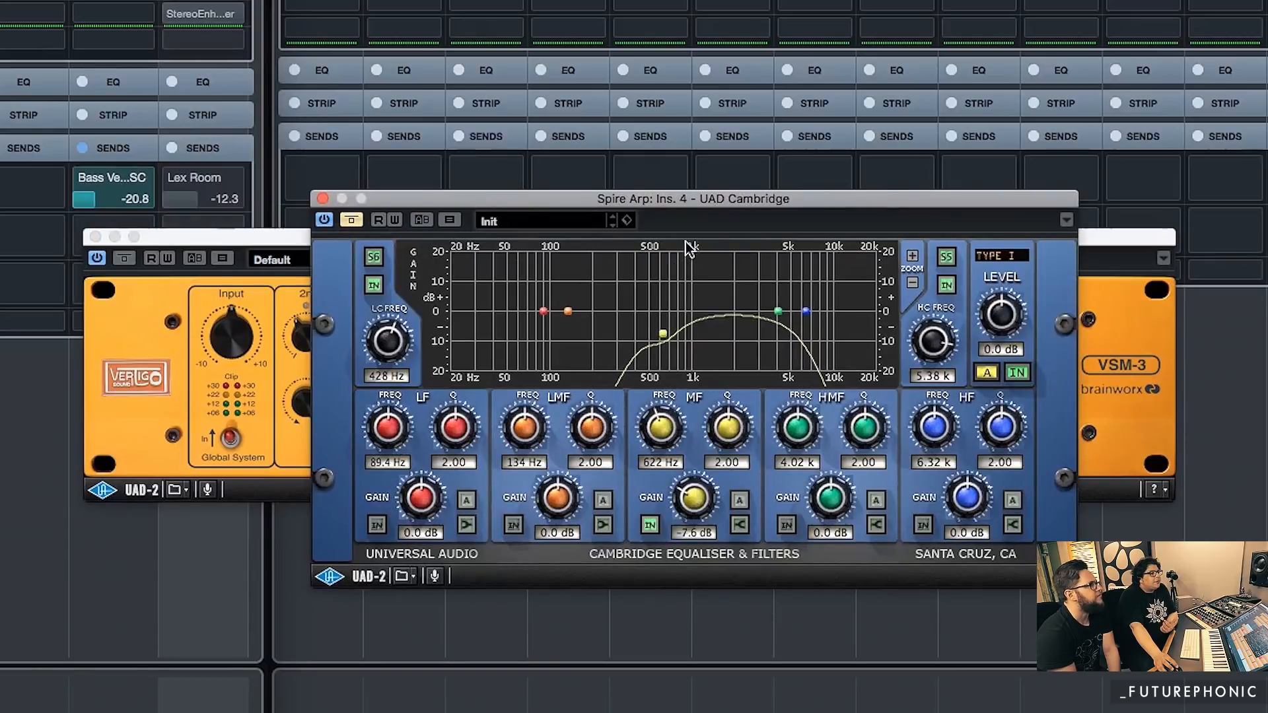
left_click_drag(719, 202, 761, 201)
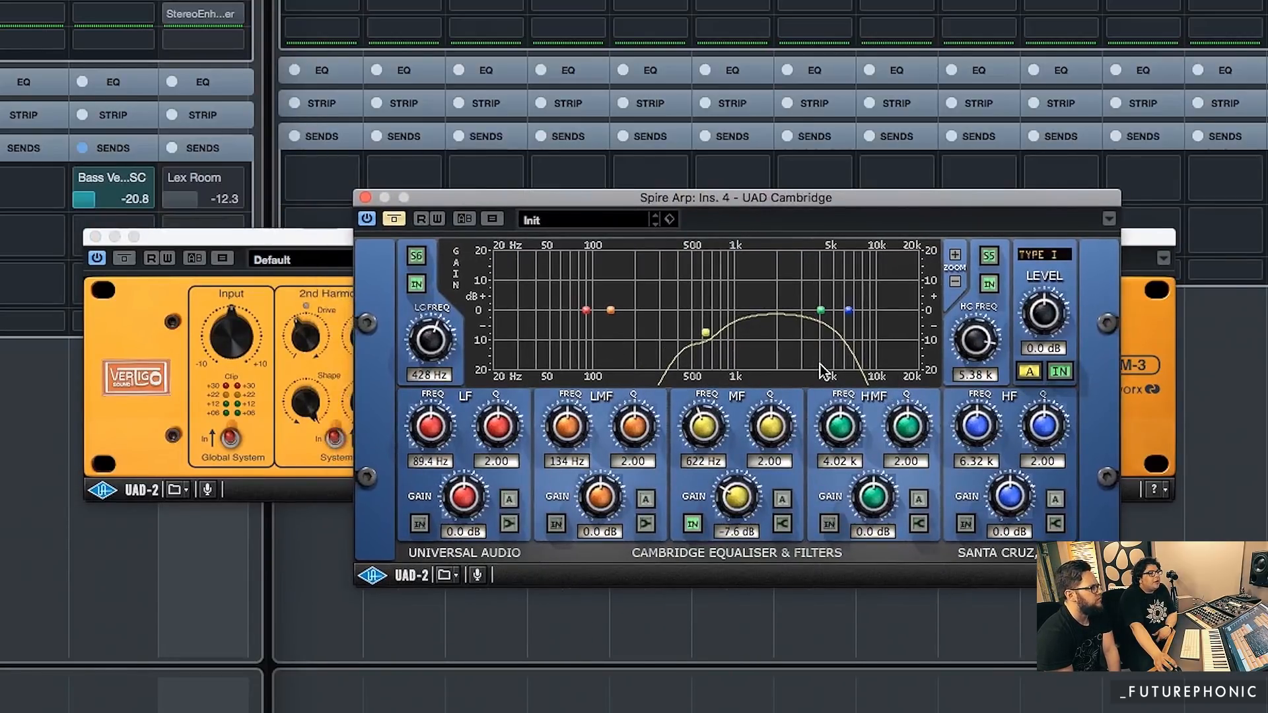
left_click_drag(593, 201, 700, 192)
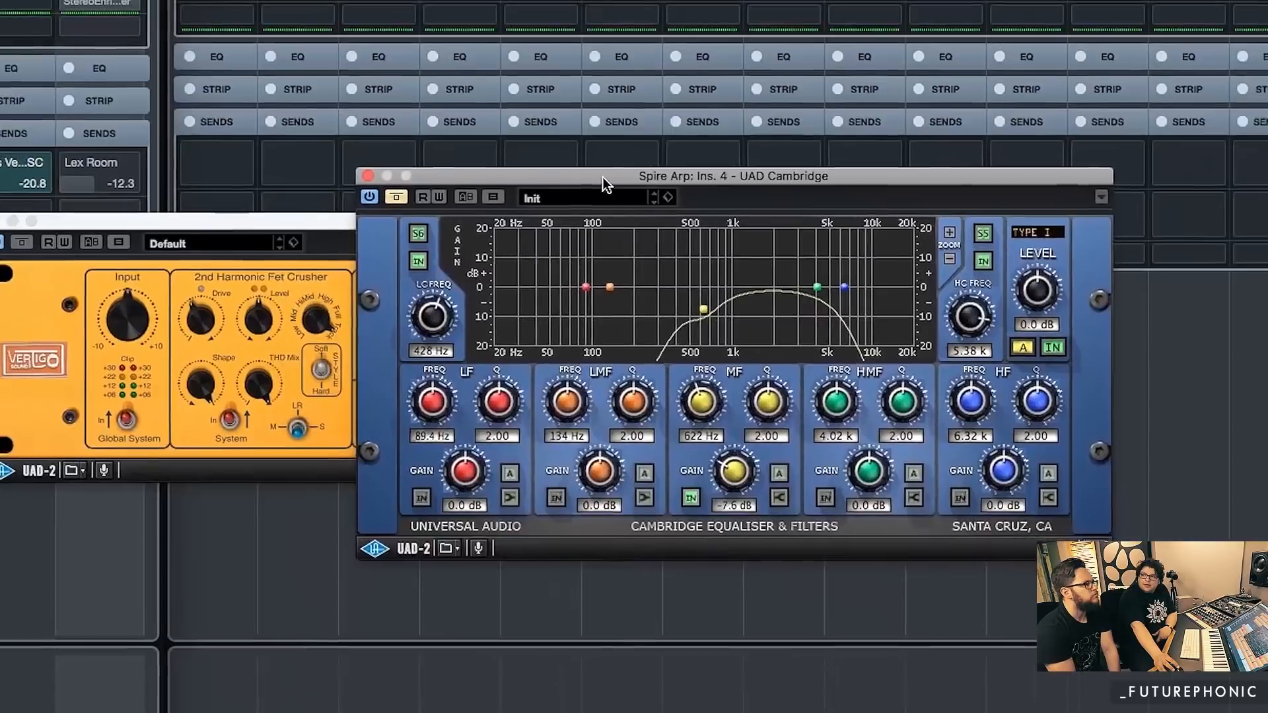
left_click_drag(602, 177, 593, 179)
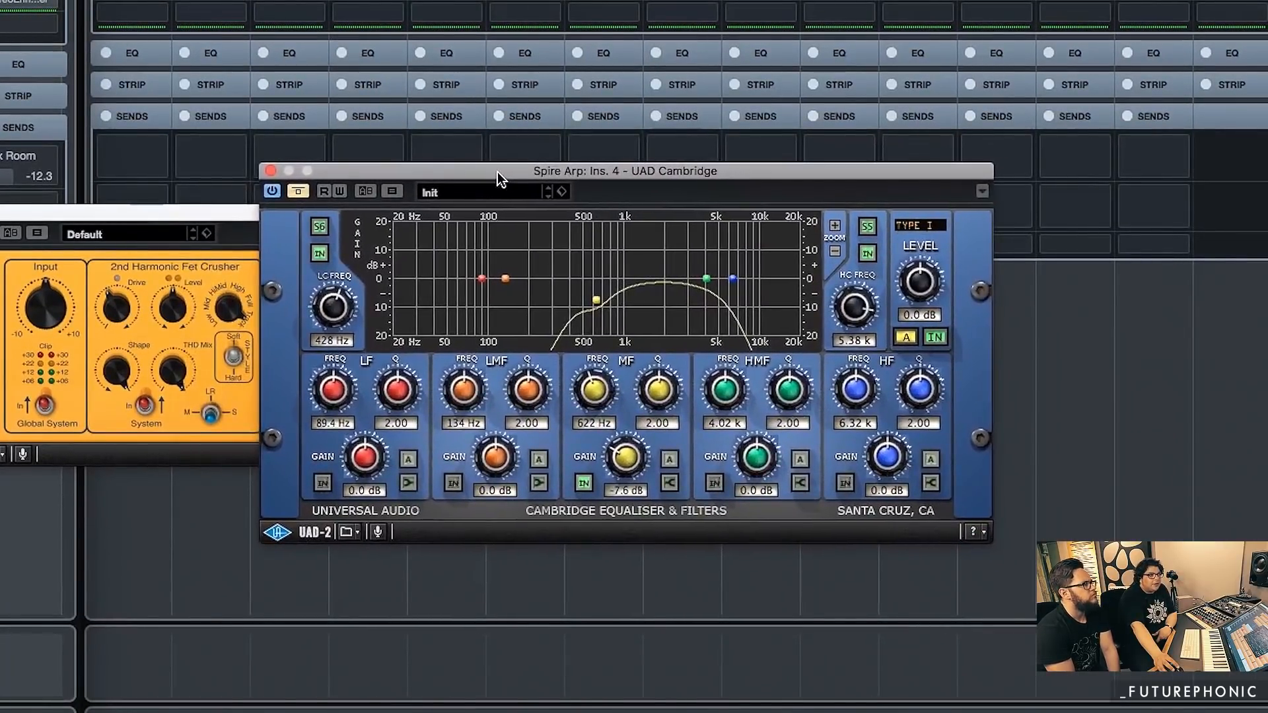
left_click_drag(497, 171, 494, 172)
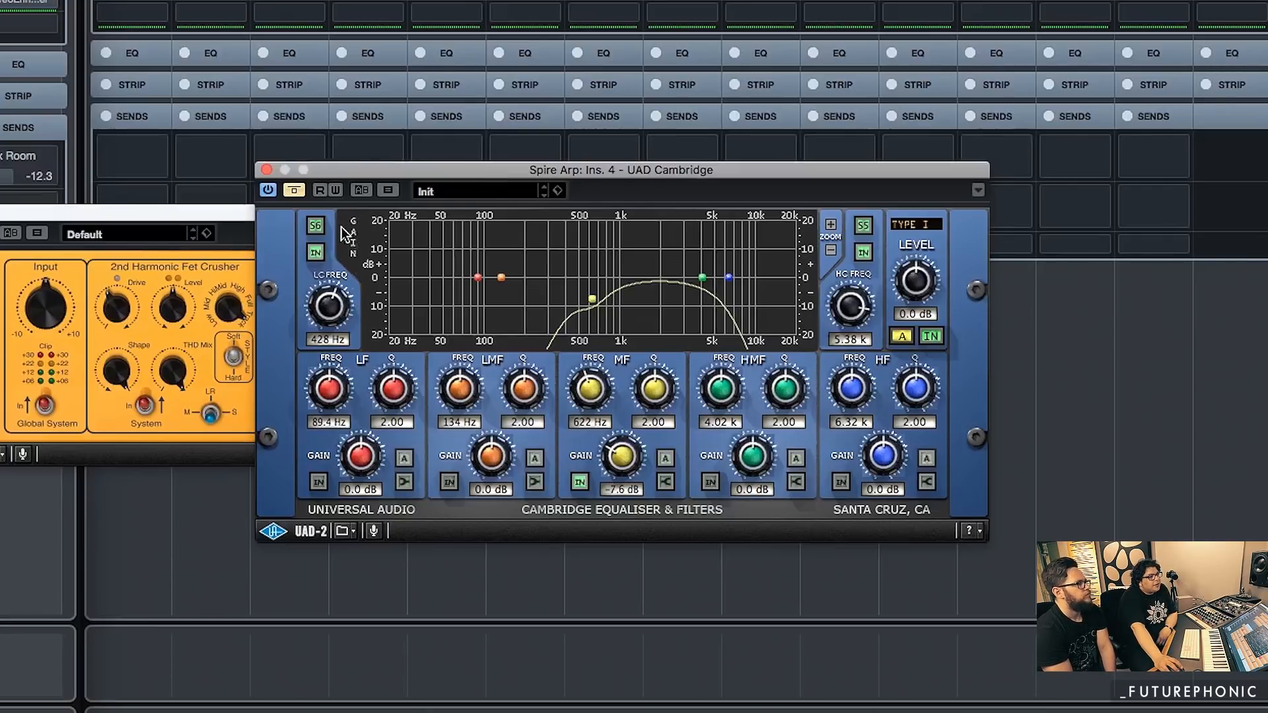
left_click(317, 228)
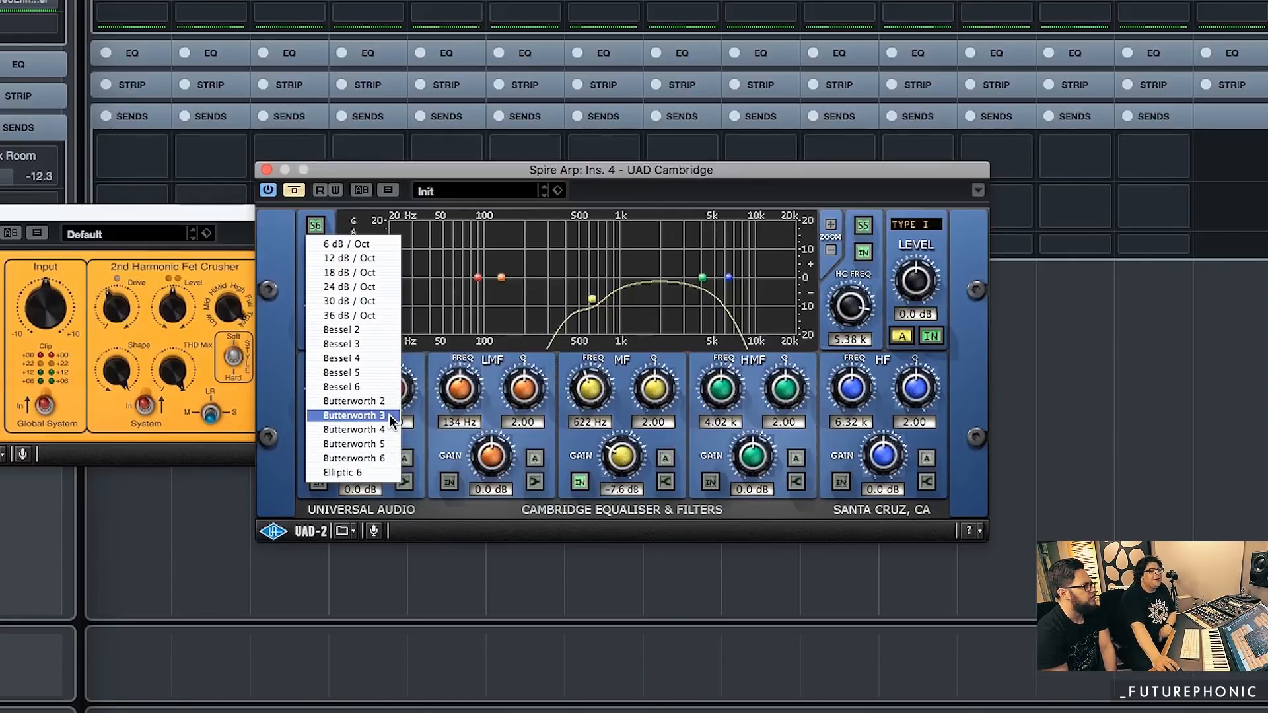
left_click(837, 191)
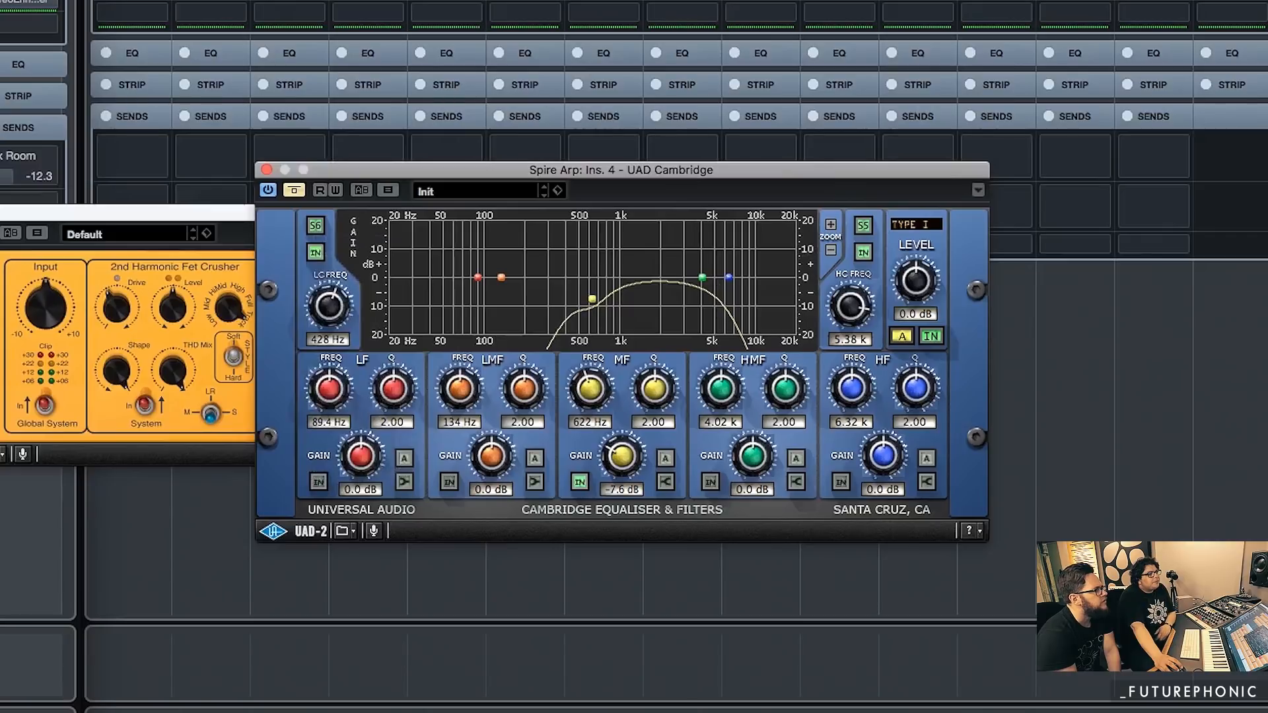
Compare the Spire Arp sound with the UAD Cambridge EQ active and bypassed
left_click(295, 190)
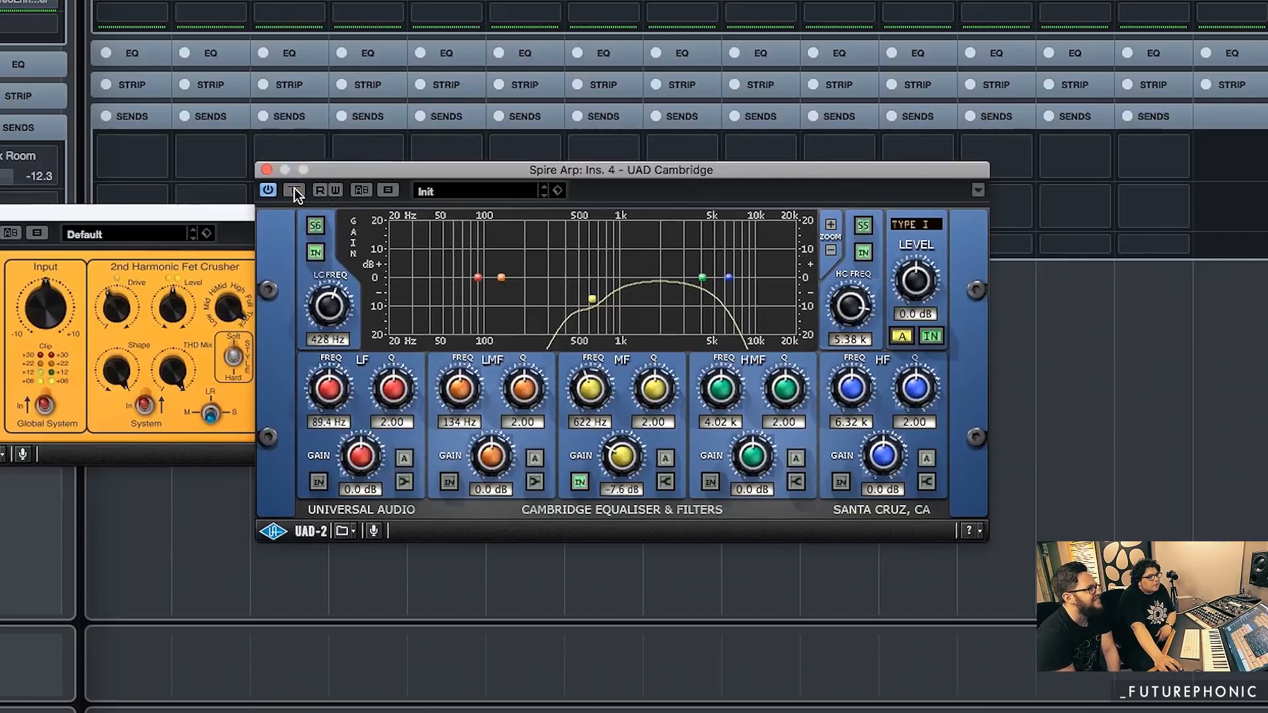
left_click(294, 190)
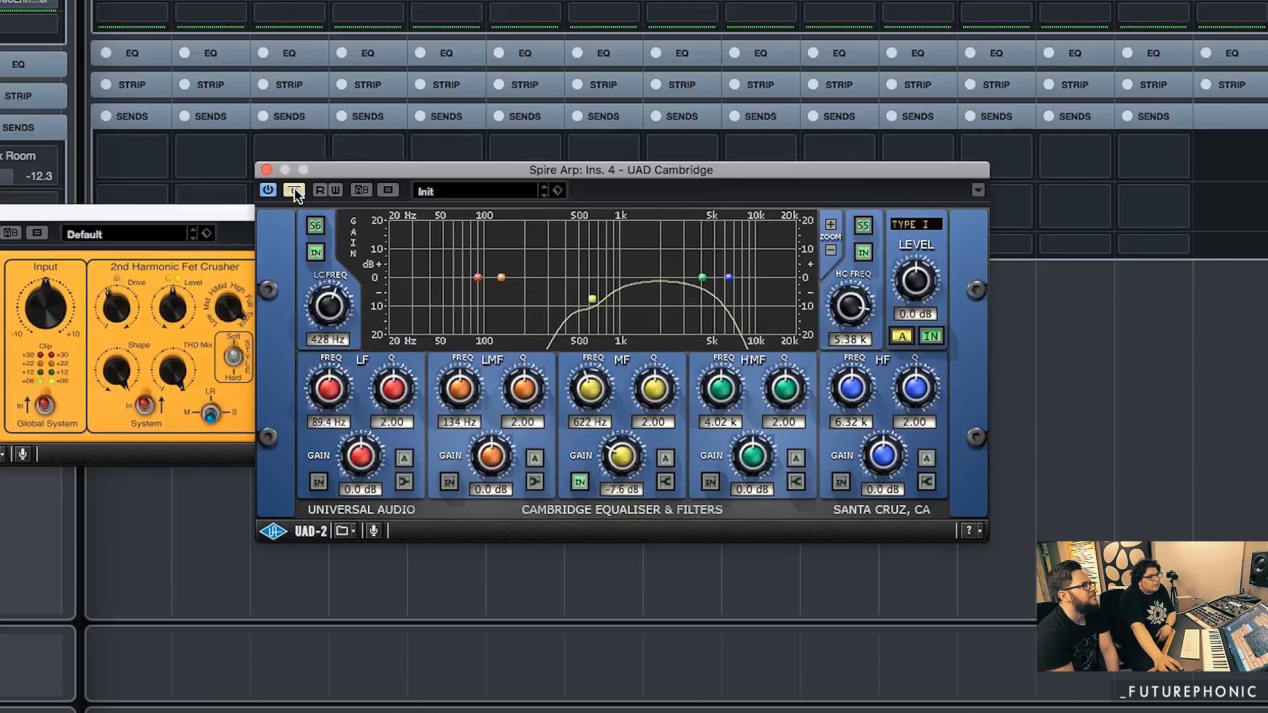